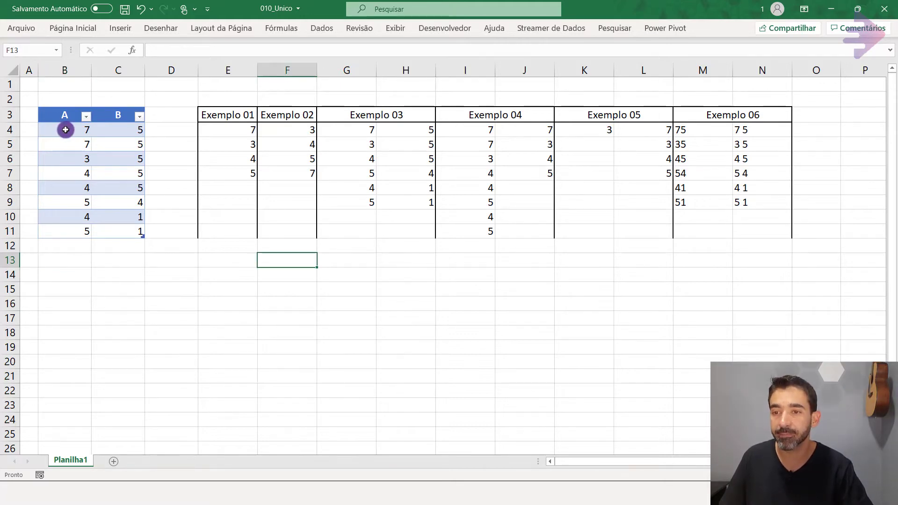
# Copy the data of table column A and paste it as values only starting at cell E13.
pyautogui.moveTo(62, 125); pyautogui.dragTo(64, 227)
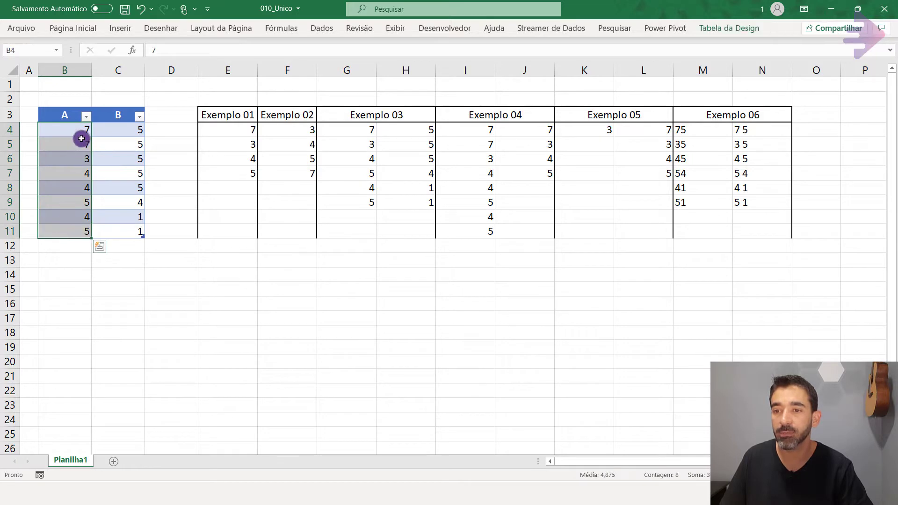
pyautogui.moveTo(78, 158); pyautogui.dragTo(77, 200)
pyautogui.click(77, 201)
pyautogui.click(61, 115)
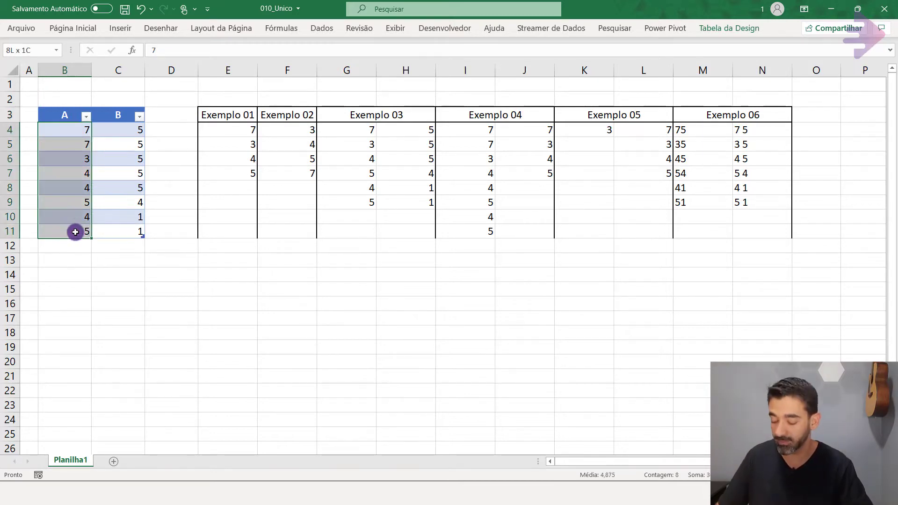
pyautogui.hotkey('ctrl', 'c')
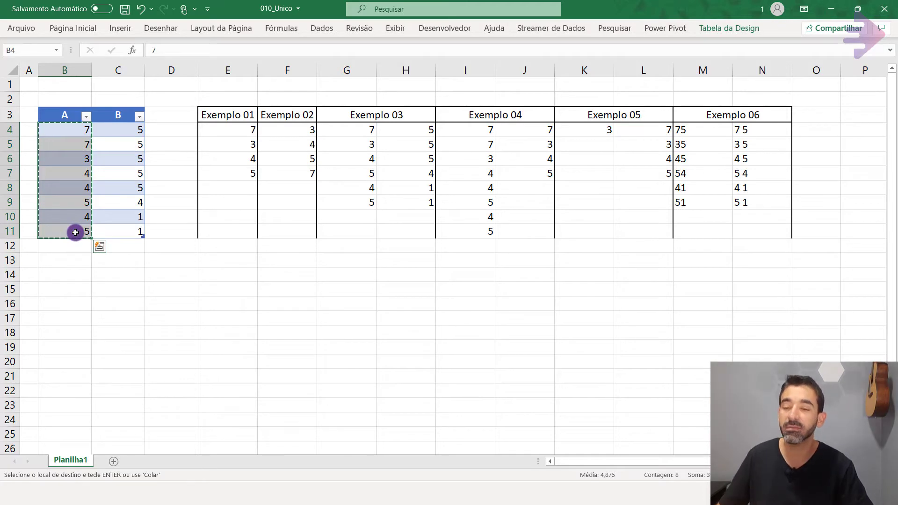
pyautogui.click(225, 261)
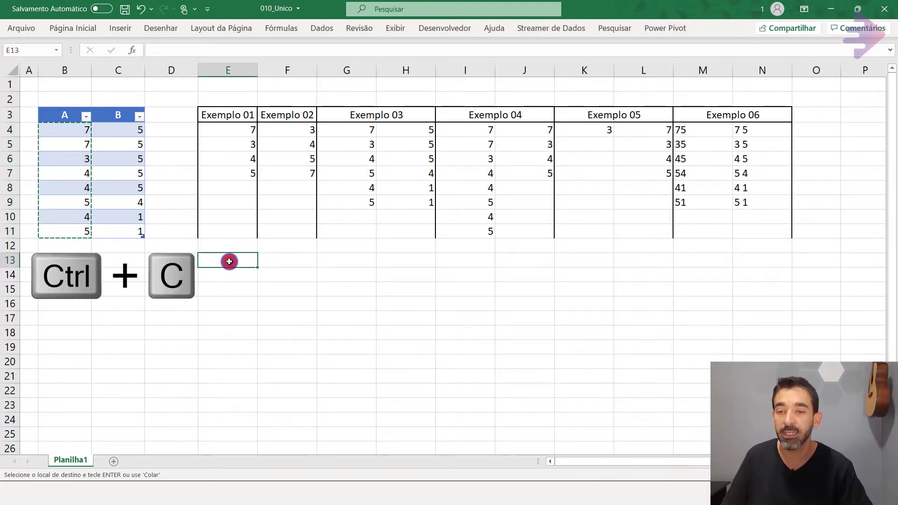
pyautogui.rightClick(228, 261)
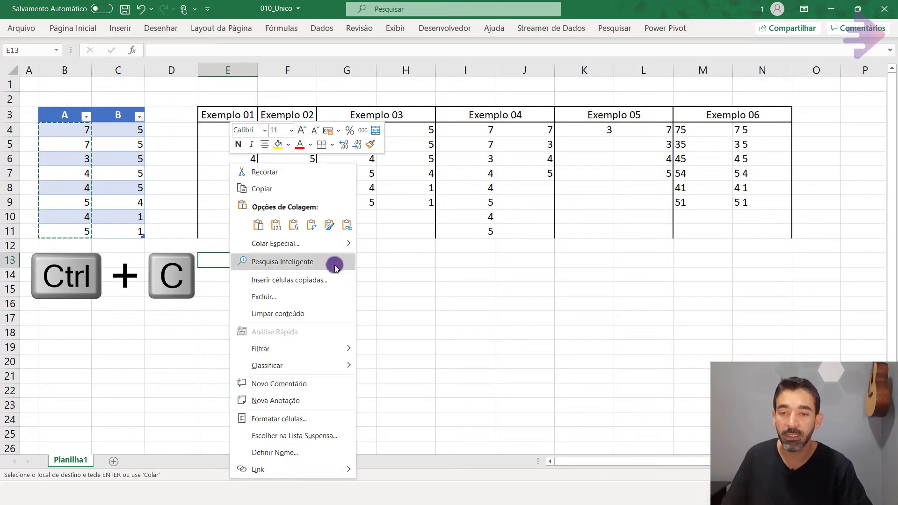
pyautogui.click(251, 244)
pyautogui.click(154, 221)
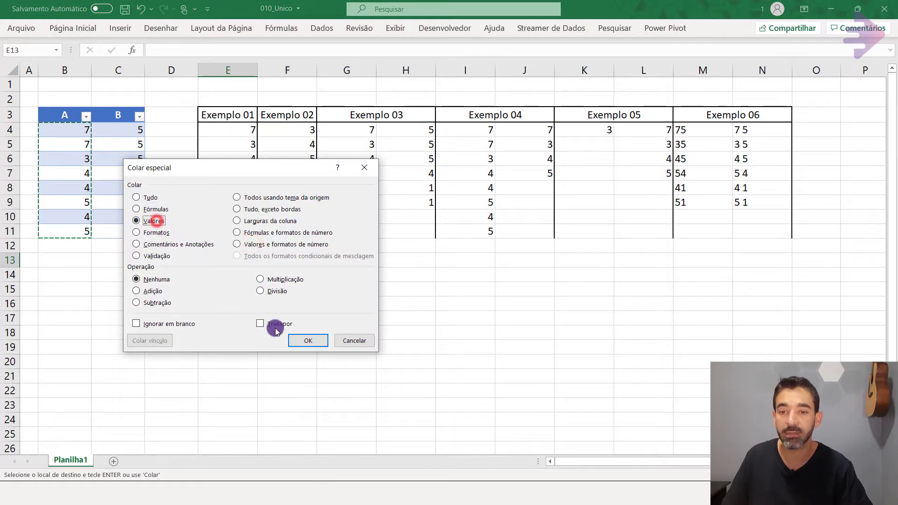
pyautogui.click(308, 341)
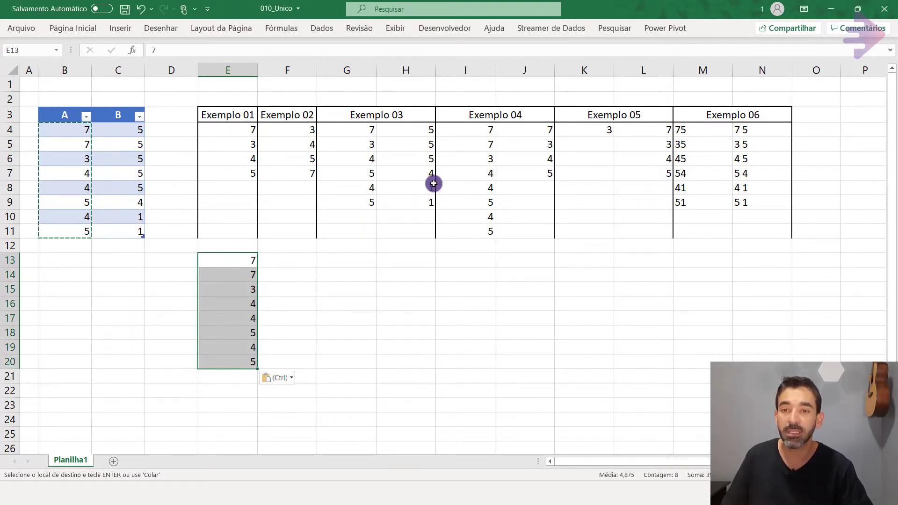
# Remove the duplicates from the pasted list in E13:E20, treating it as data without headers.
pyautogui.click(317, 28)
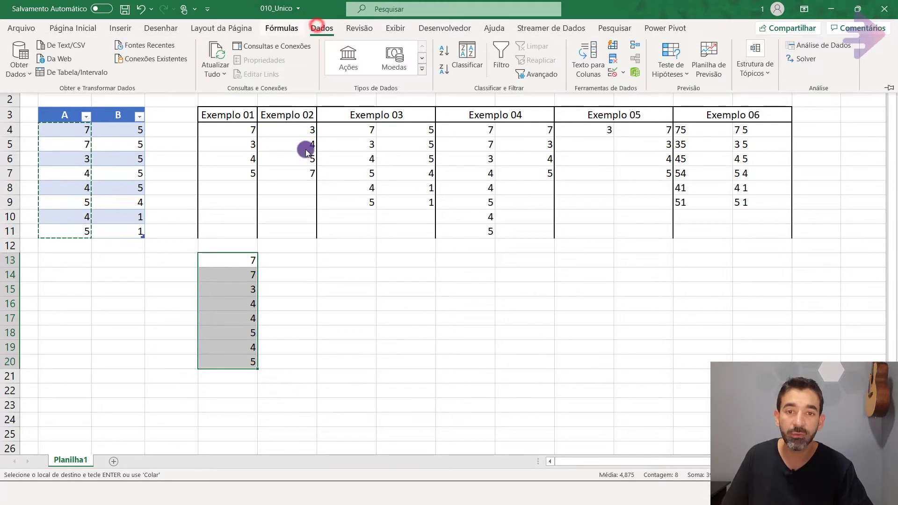
pyautogui.click(613, 63)
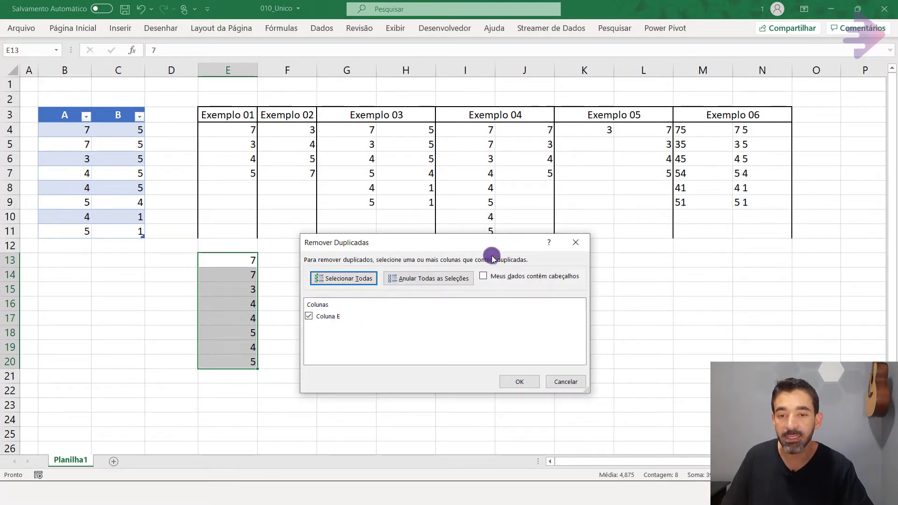
pyautogui.click(525, 381)
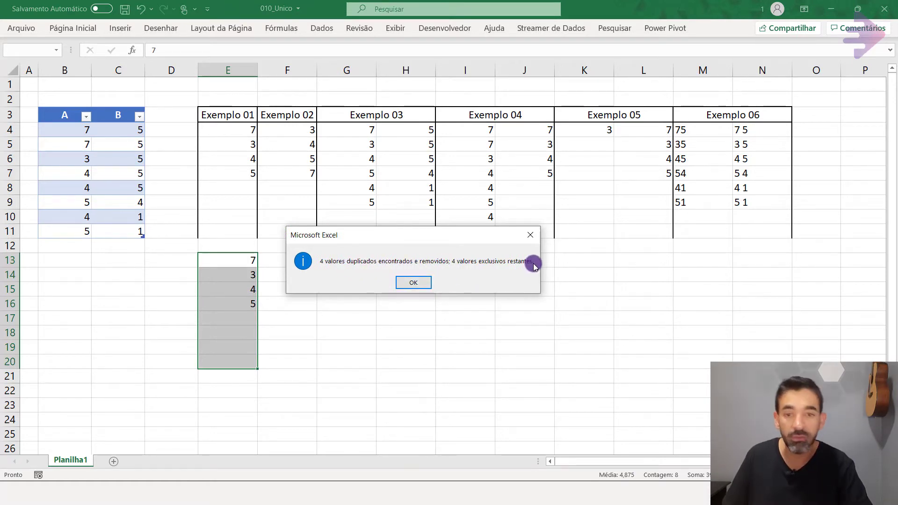
pyautogui.click(413, 282)
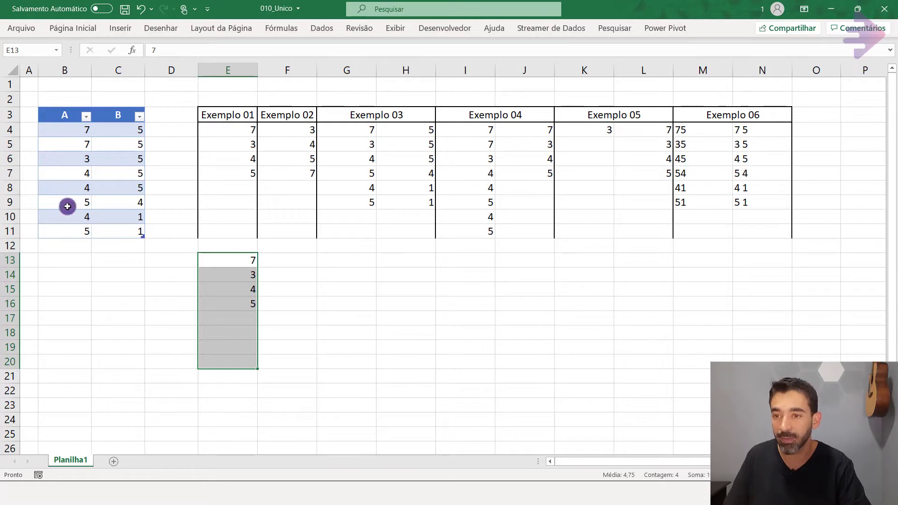
# Clear the deduplicated list from E13:E16 and check the Exemplo 01 formula in cell E4.
pyautogui.moveTo(244, 256); pyautogui.dragTo(254, 299)
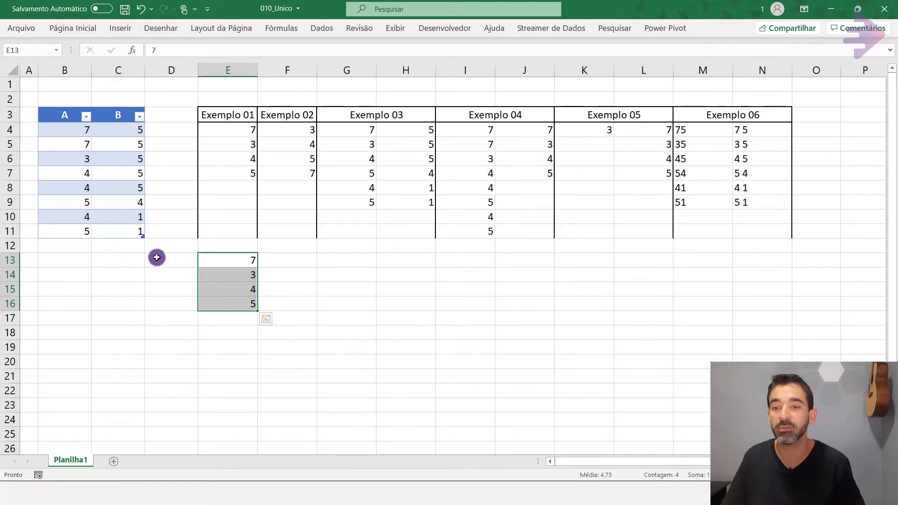
pyautogui.press('Delete')
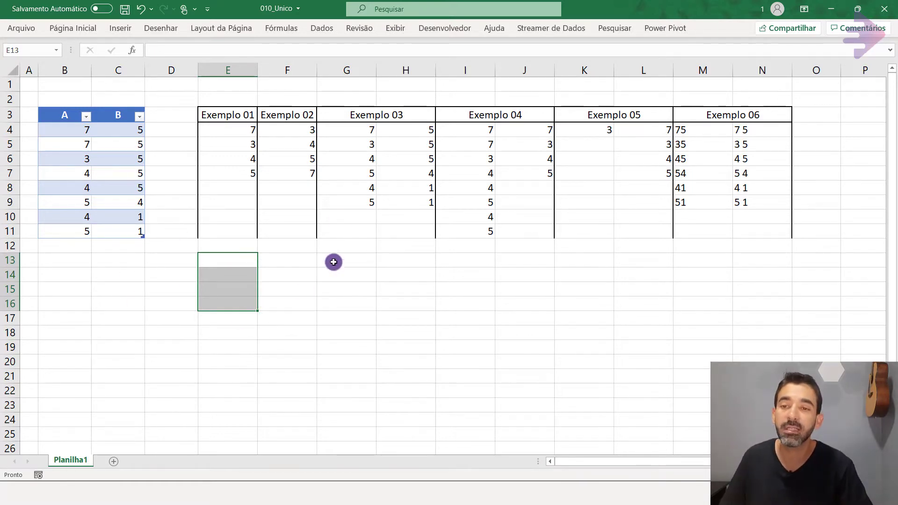
pyautogui.click(237, 127)
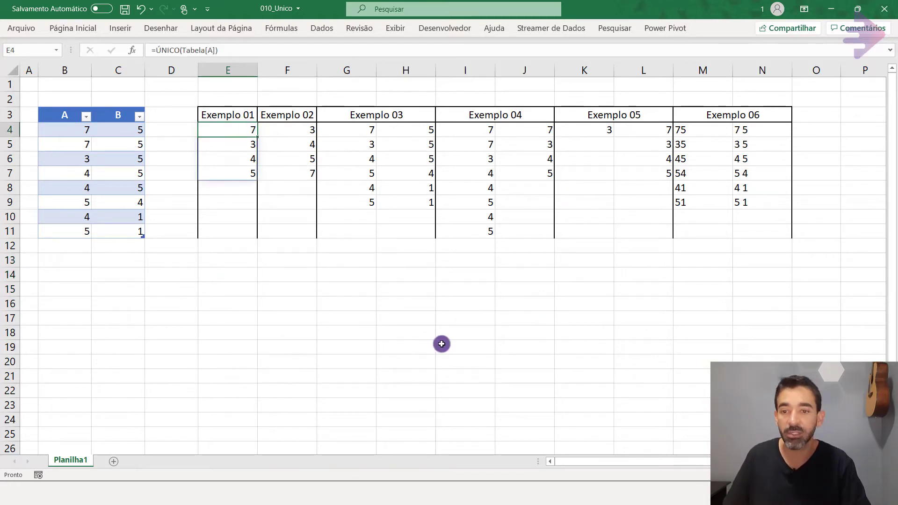
pyautogui.click(225, 260)
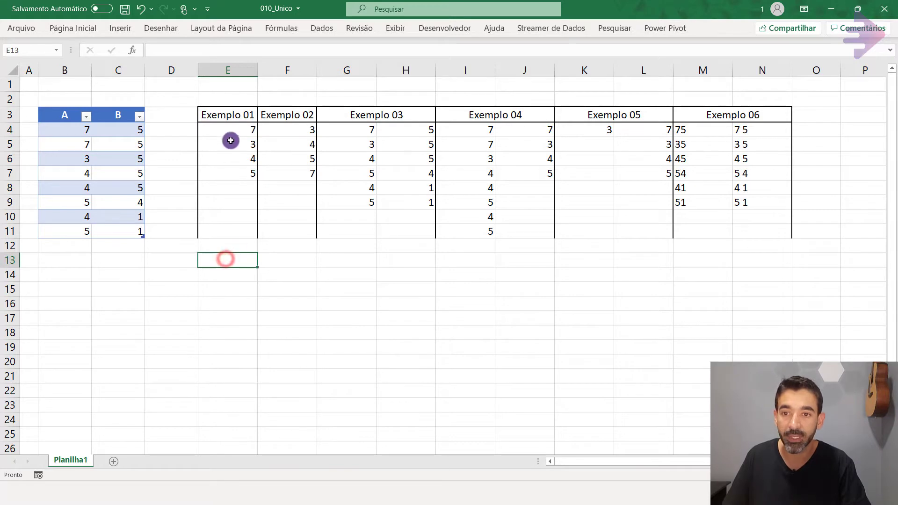
# Copy the Exemplo 01 to Exemplo 06 block E3:N11 and paste it starting at cell E13.
pyautogui.moveTo(227, 113); pyautogui.dragTo(744, 232)
pyautogui.hotkey('ctrl', 'c')
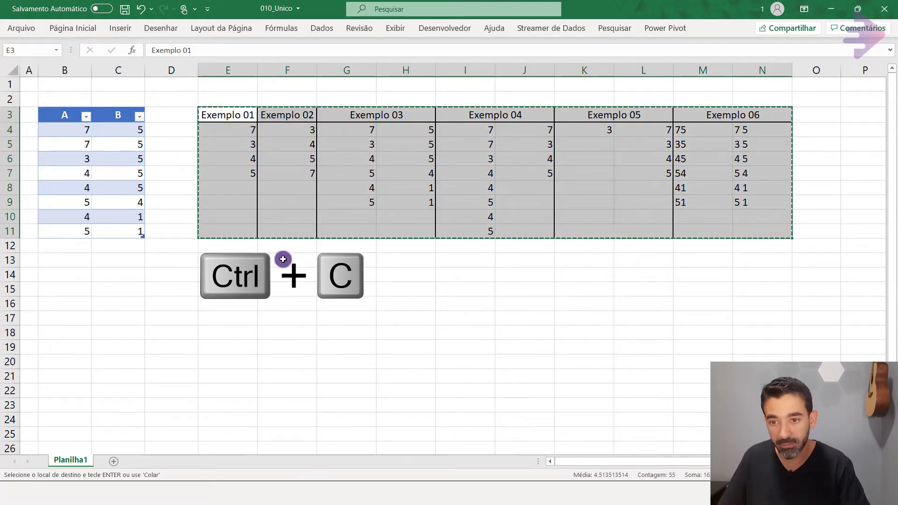
pyautogui.click(237, 256)
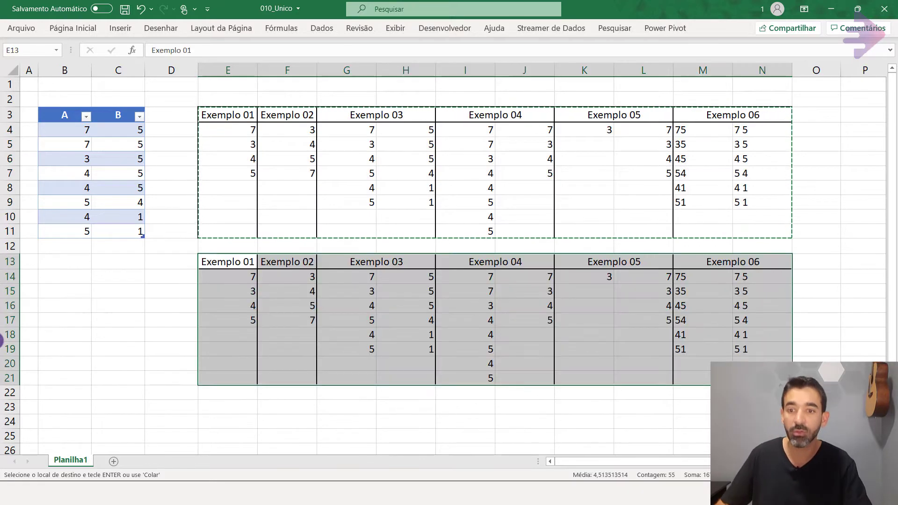
pyautogui.hotkey('ctrl', 'v')
# Clear the results in E14:N21 of the copied block, keeping its headers and borders.
pyautogui.moveTo(226, 279); pyautogui.dragTo(749, 379)
pyautogui.press('Delete')
pyautogui.click(333, 346)
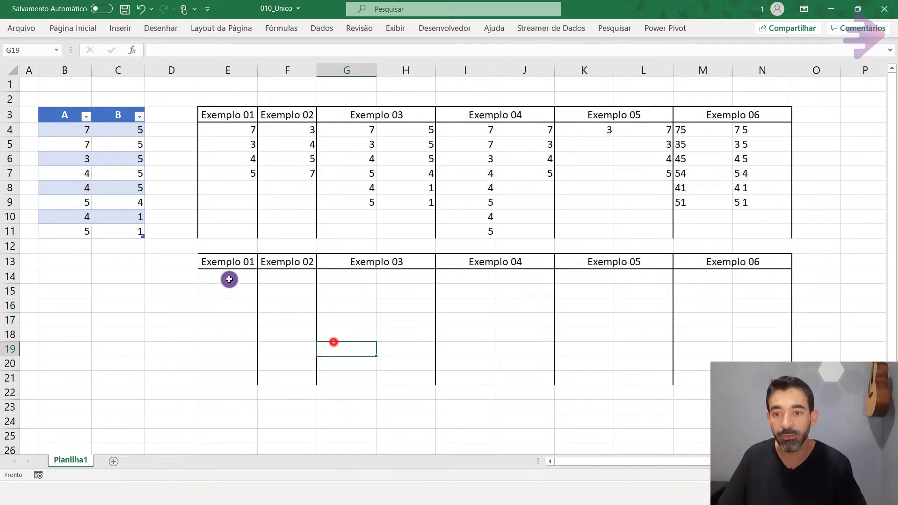
# Copy the empty cells D3:D11 to D13 to restore the border beside the lower Exemplo 01 column.
pyautogui.click(223, 281)
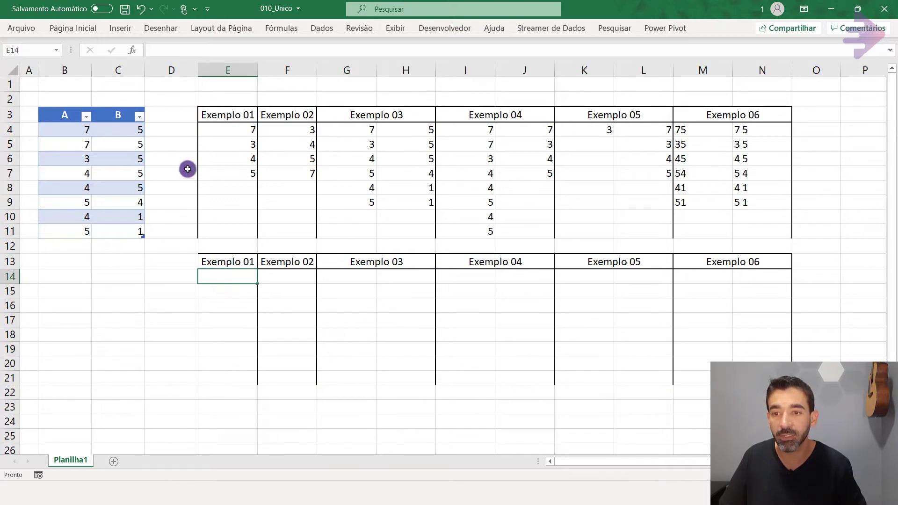
pyautogui.click(176, 116)
pyautogui.moveTo(176, 116); pyautogui.dragTo(168, 228)
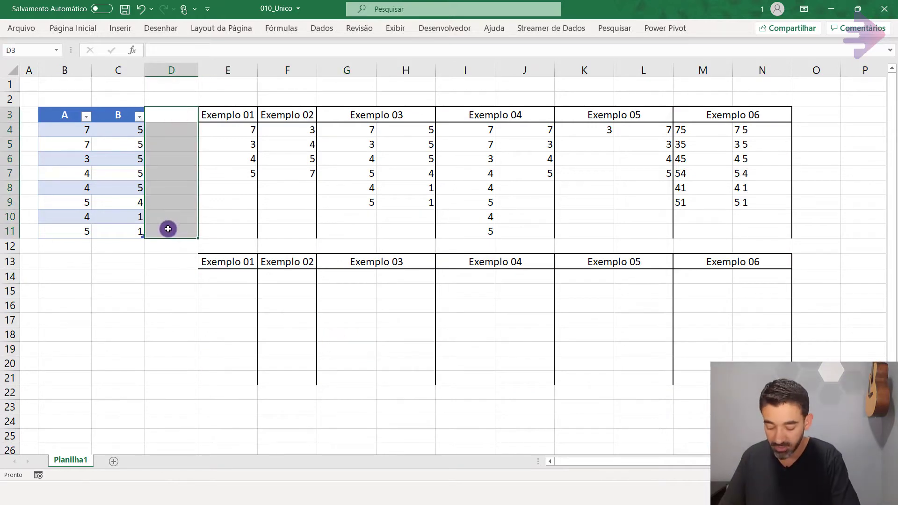
pyautogui.hotkey('ctrl', 'c')
pyautogui.click(178, 260)
pyautogui.press('Return')
pyautogui.click(264, 292)
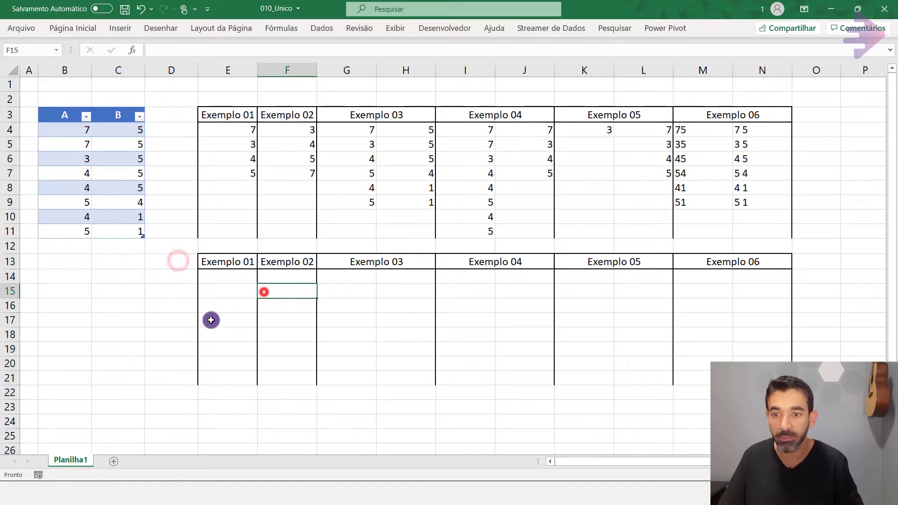
# Review the formula in E4 and enter =ÚNICO(Tabela[A]) in cell E14 under the lower Exemplo 01 header.
pyautogui.click(234, 276)
pyautogui.click(243, 131)
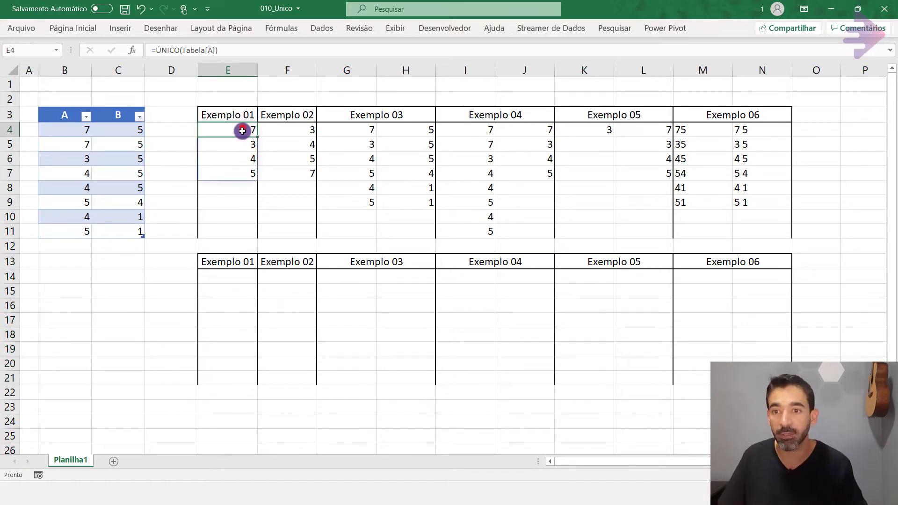
pyautogui.click(231, 50)
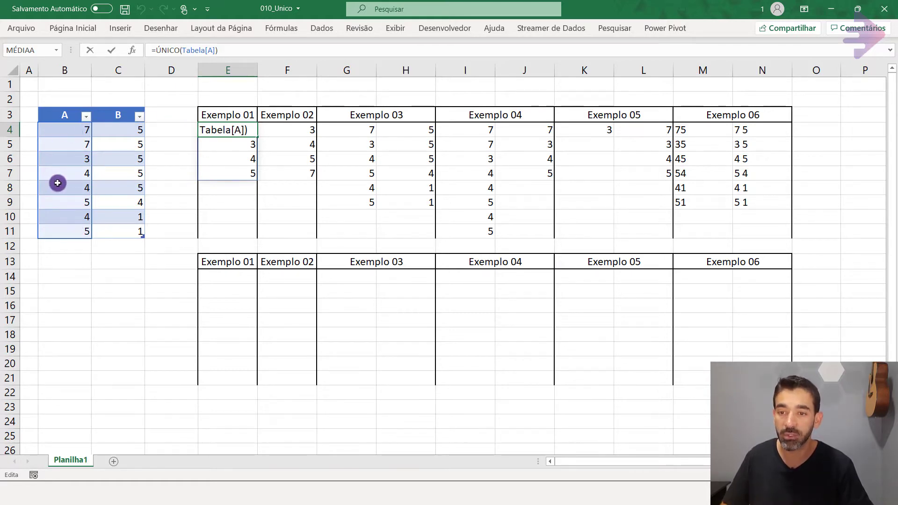
pyautogui.press('Escape')
pyautogui.click(222, 275)
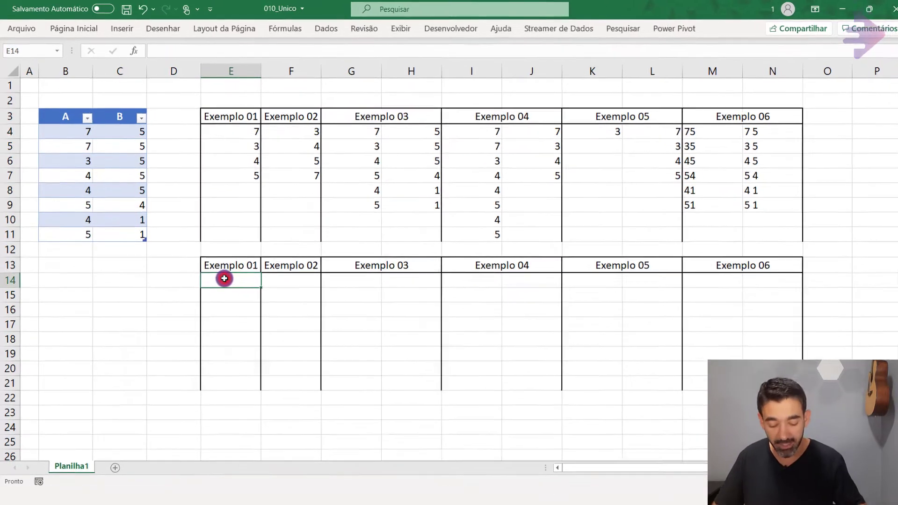
pyautogui.write('=ún')
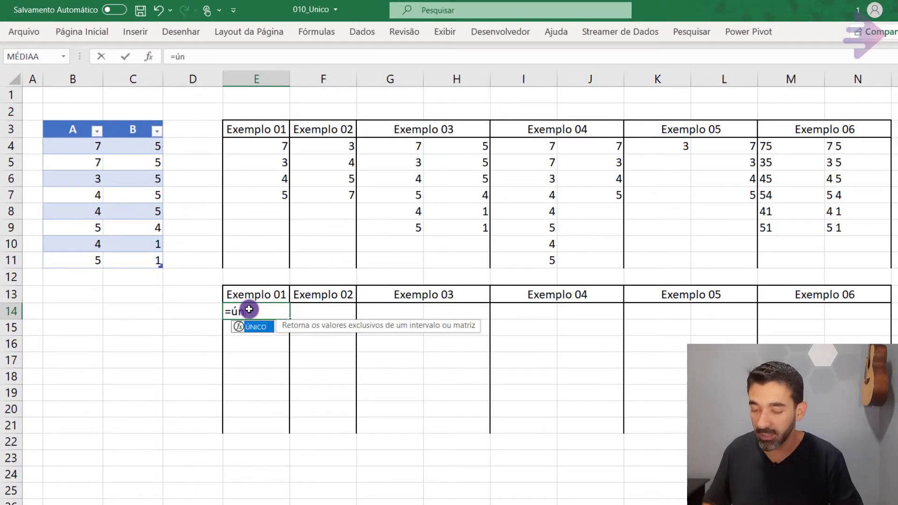
pyautogui.press('Tab')
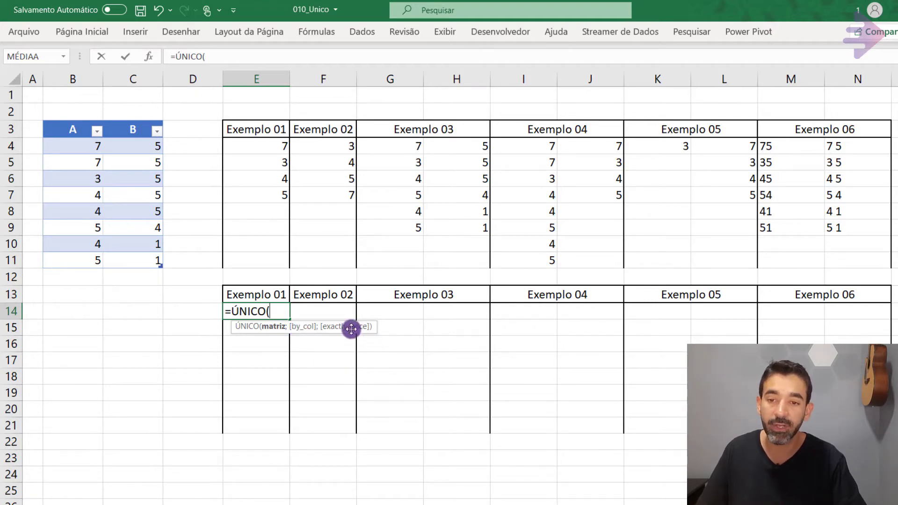
pyautogui.click(80, 144)
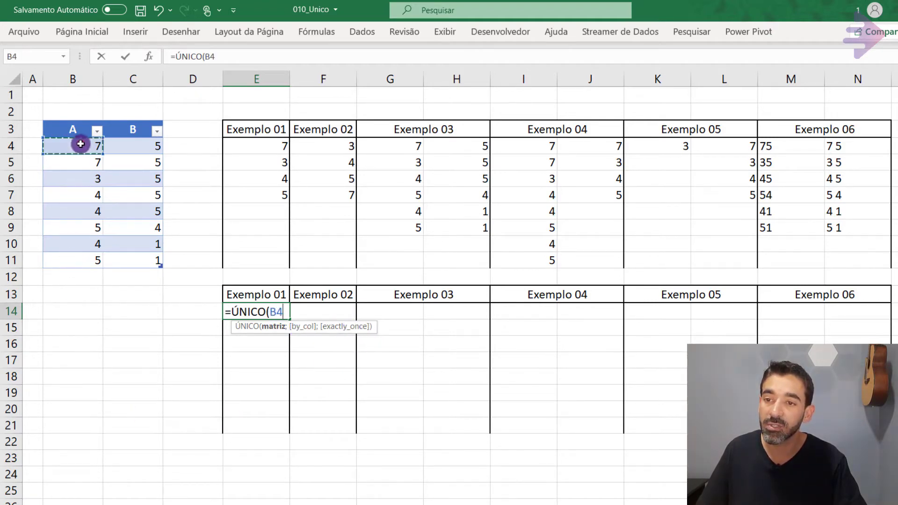
pyautogui.moveTo(81, 144); pyautogui.dragTo(80, 257)
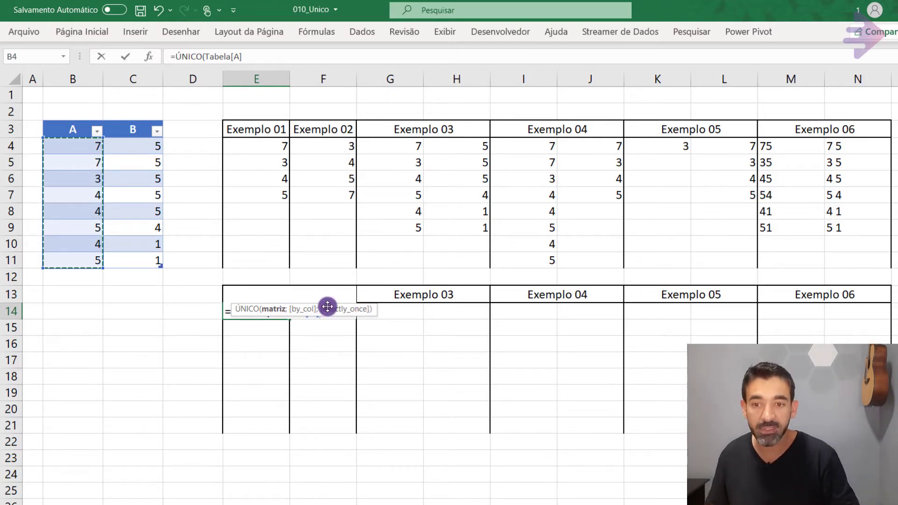
pyautogui.write(')')
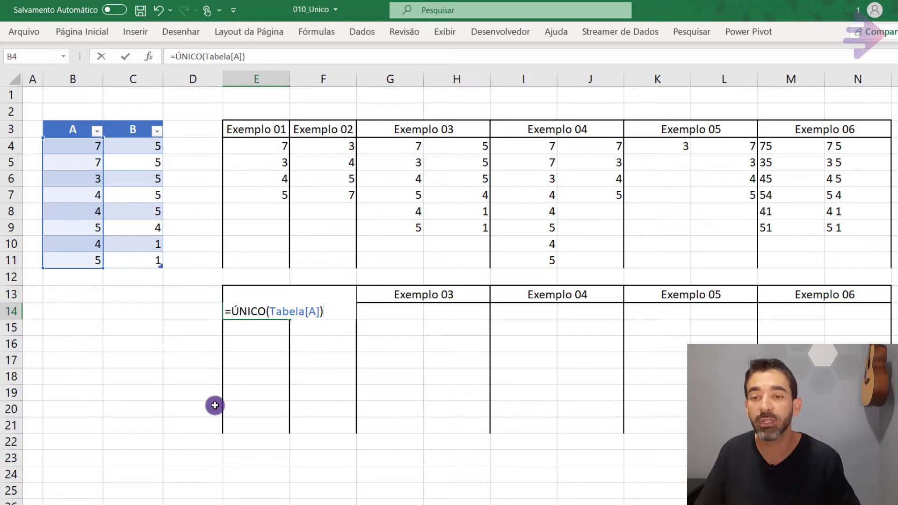
pyautogui.press('Return')
pyautogui.moveTo(276, 310); pyautogui.dragTo(276, 361)
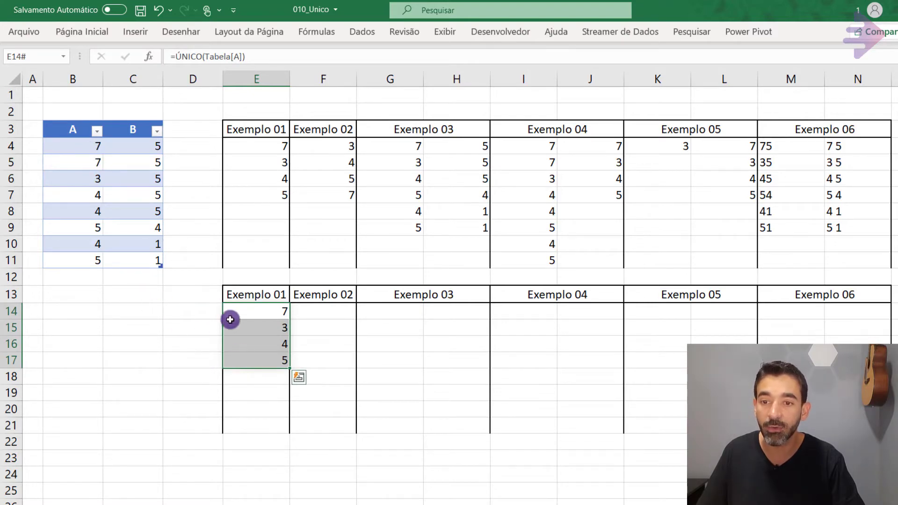
# Review the Exemplo 02 formula in F4 and copy the formula text =ÚNICO(Tabela[A]) from E14 into F14.
pyautogui.click(317, 316)
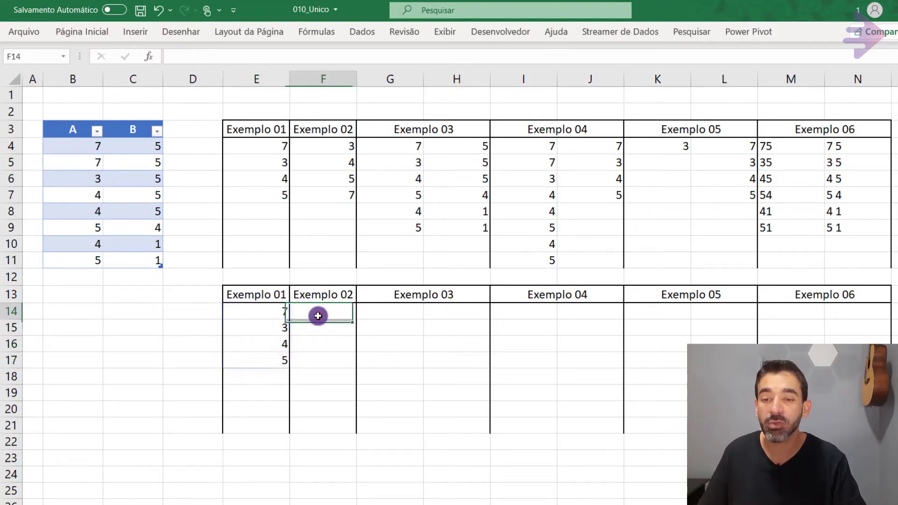
pyautogui.click(342, 149)
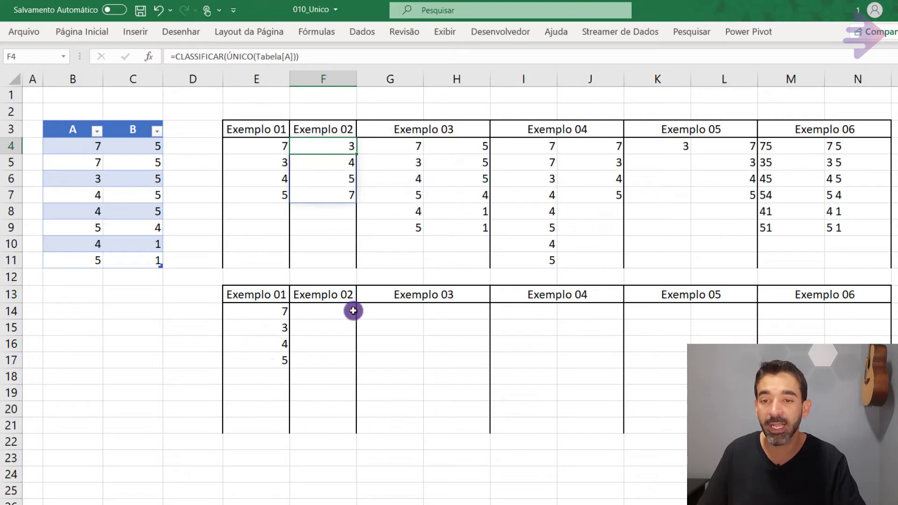
pyautogui.click(324, 310)
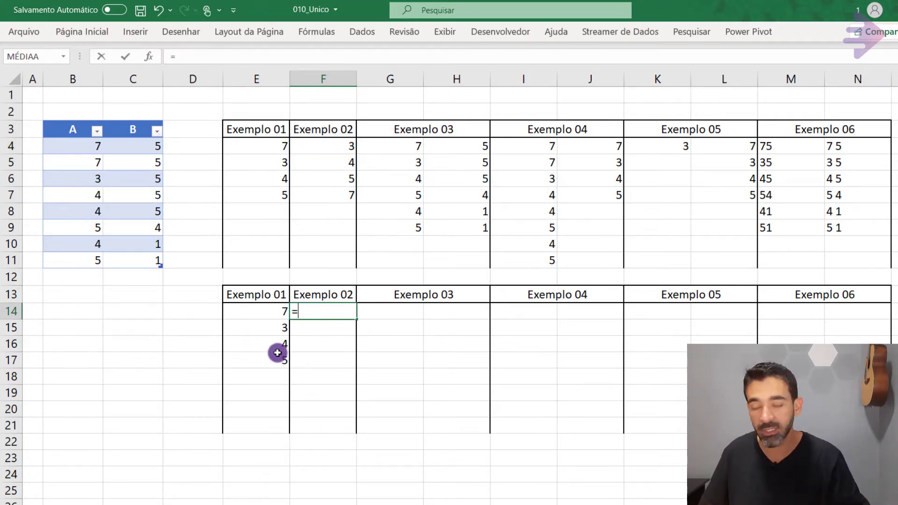
pyautogui.click(257, 311)
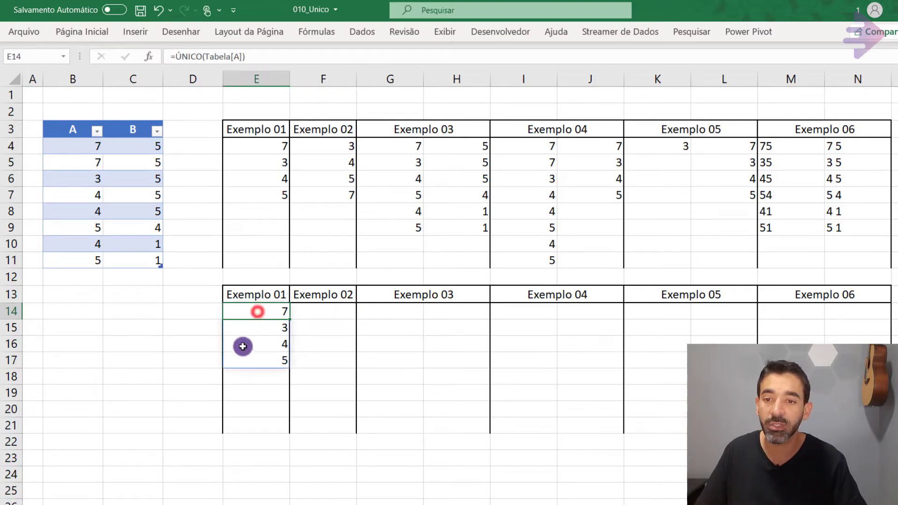
pyautogui.moveTo(265, 59); pyautogui.dragTo(47, 54)
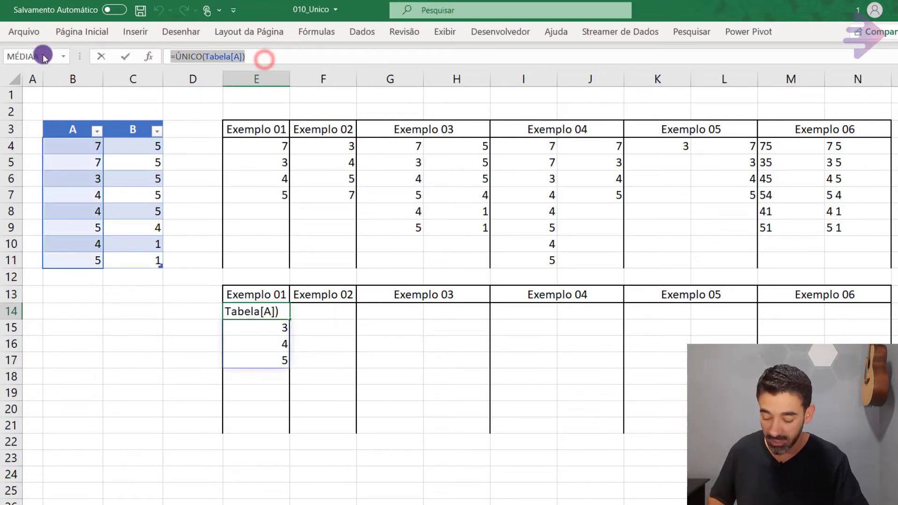
pyautogui.hotkey('ctrl', 'c')
pyautogui.press('Escape')
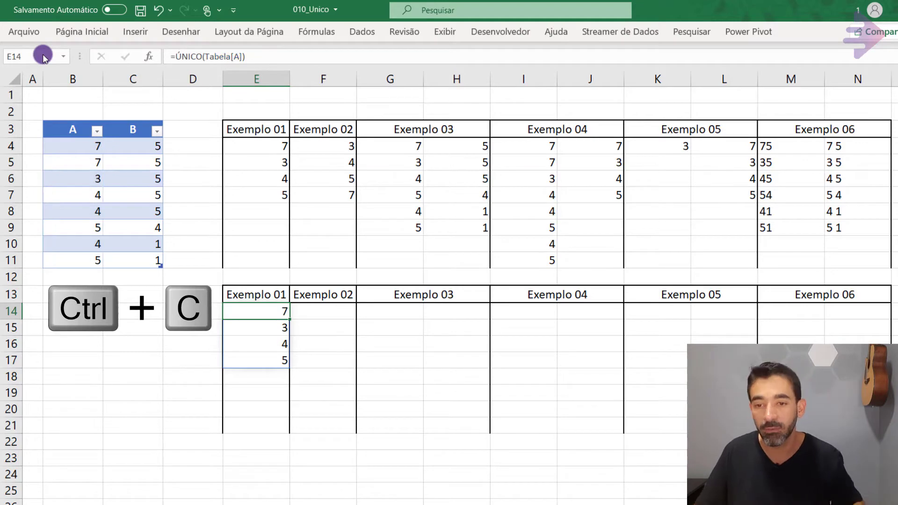
pyautogui.press('Right')
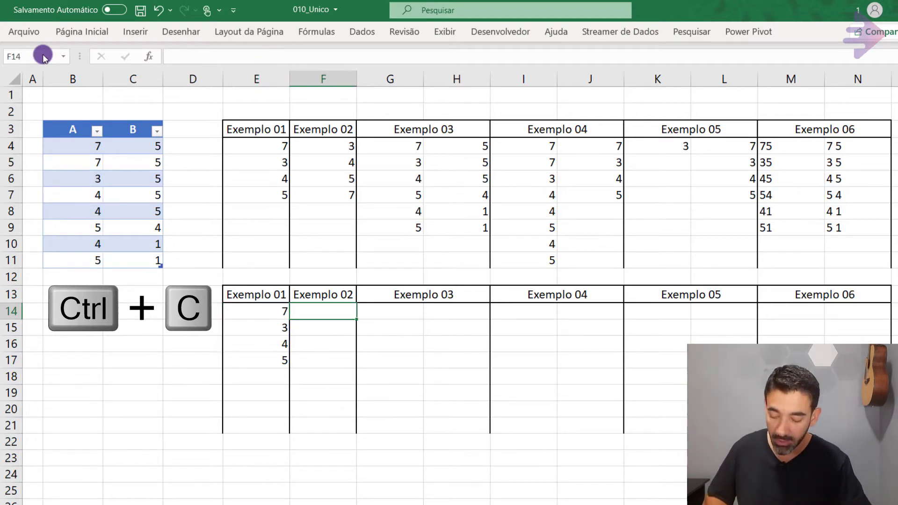
pyautogui.hotkey('ctrl', 'v')
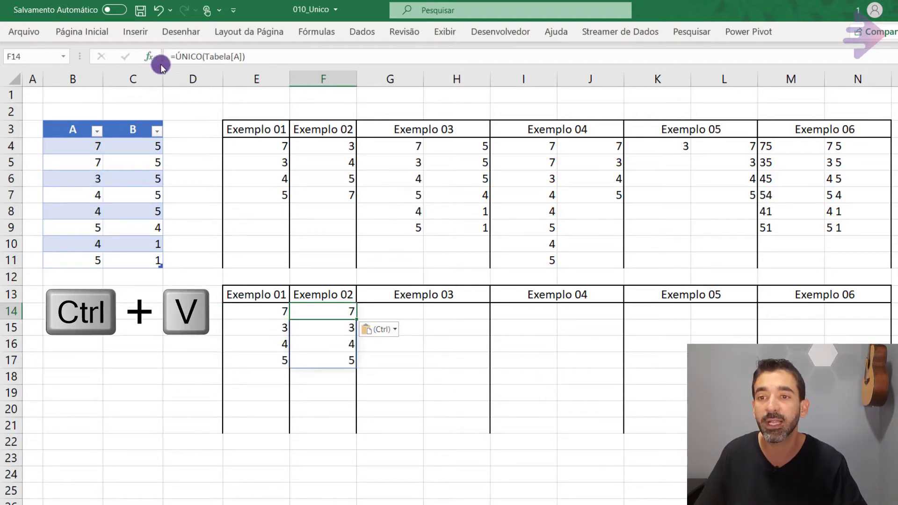
# Wrap the formula in F14 in CLASSIFICAR to make =CLASSIFICAR(ÚNICO(Tabela[A])), and compare the lower Exemplo 01 and Exemplo 02 lists.
pyautogui.click(177, 61)
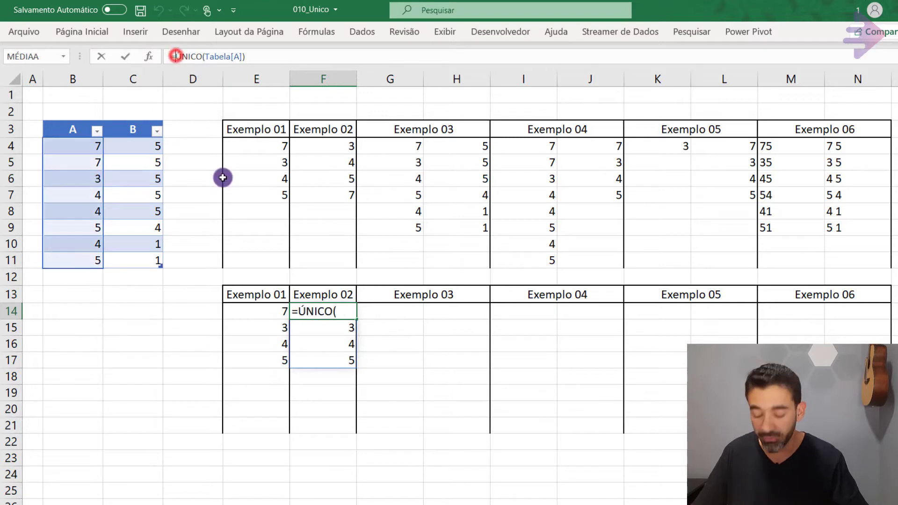
pyautogui.write('class')
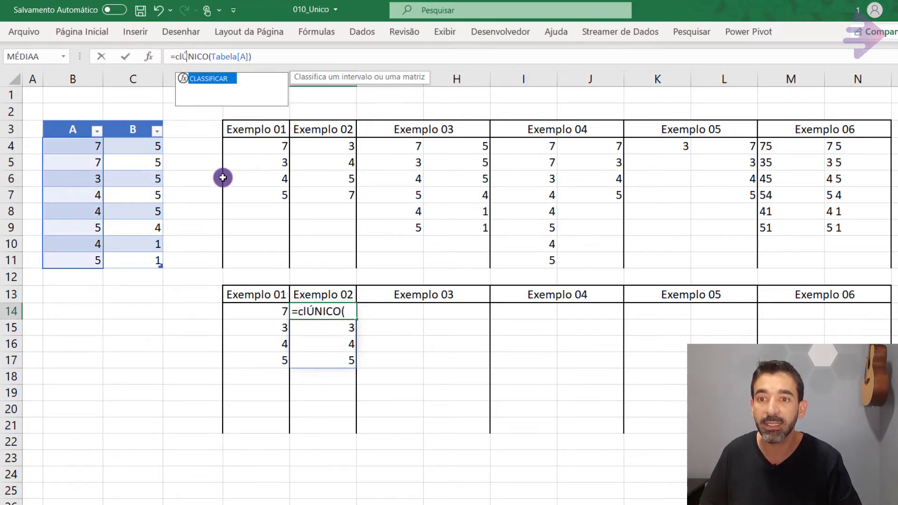
pyautogui.press('Tab')
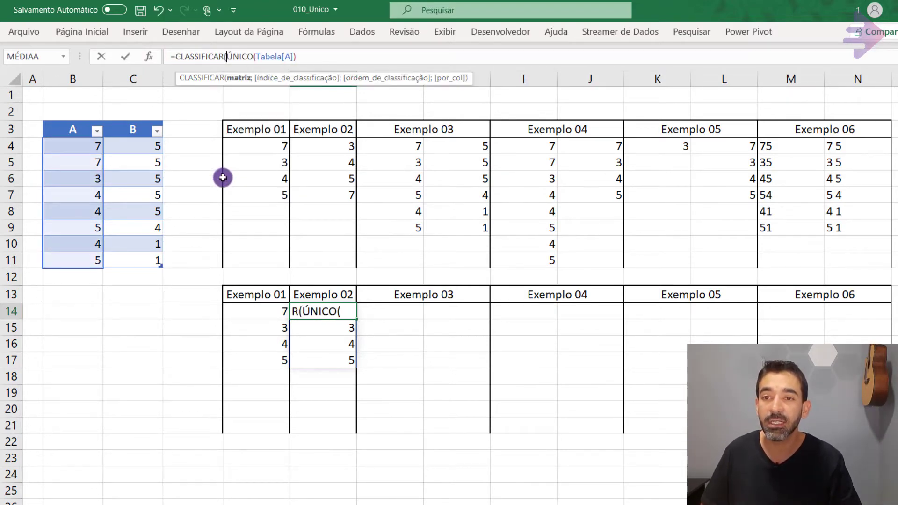
pyautogui.click(320, 63)
pyautogui.write(')')
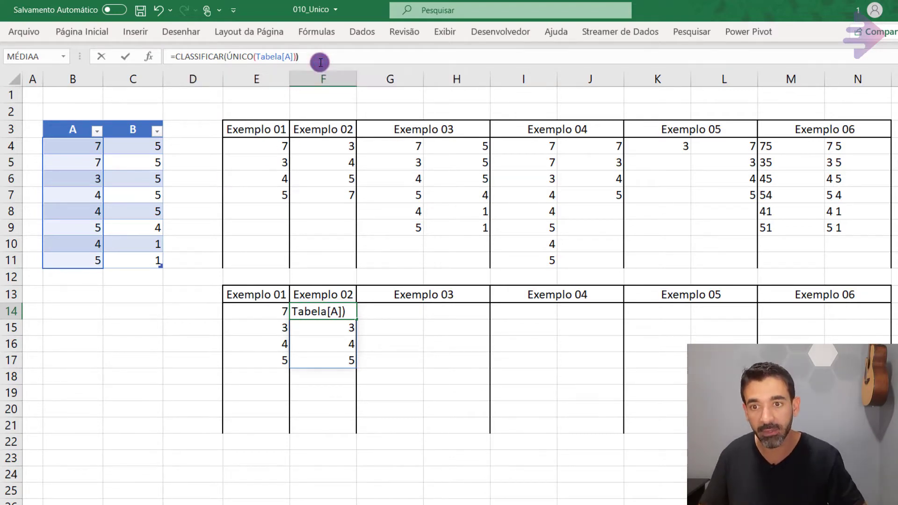
pyautogui.hotkey('ctrl', 'Return')
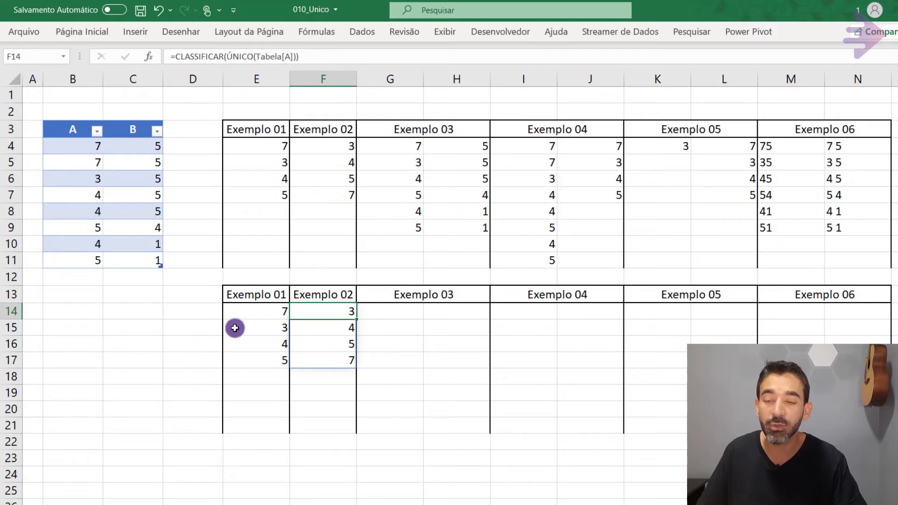
pyautogui.moveTo(254, 314); pyautogui.dragTo(266, 369)
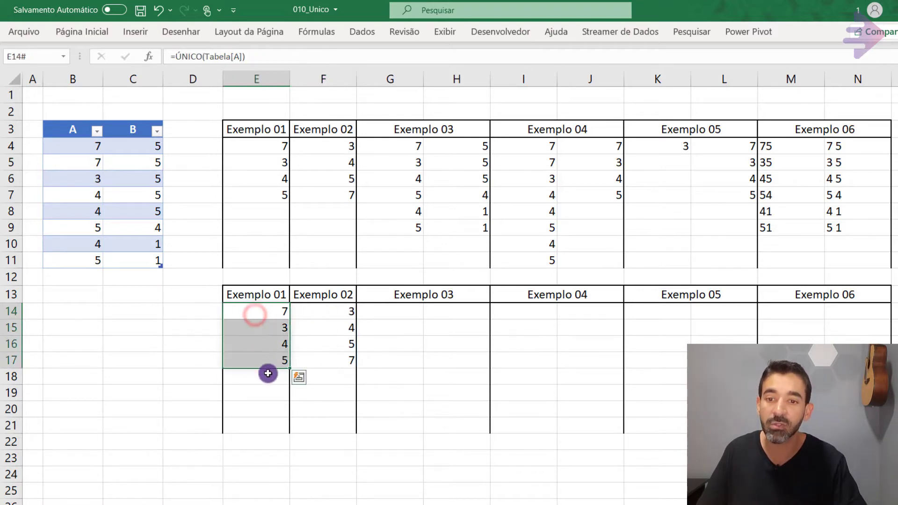
pyautogui.moveTo(333, 314); pyautogui.dragTo(334, 360)
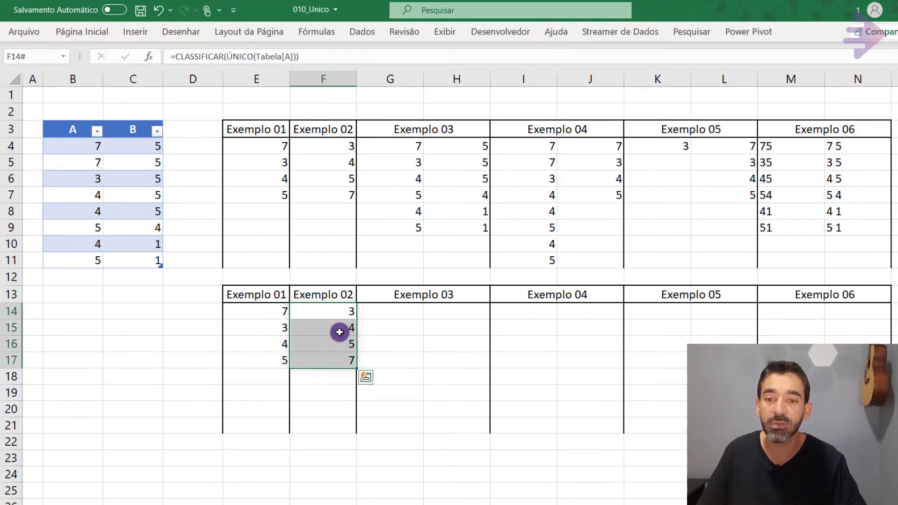
# Change the last value in column A of the table, cell B11, to 8 and check row 18 under the lower Exemplo 01 and 02.
pyautogui.click(82, 261)
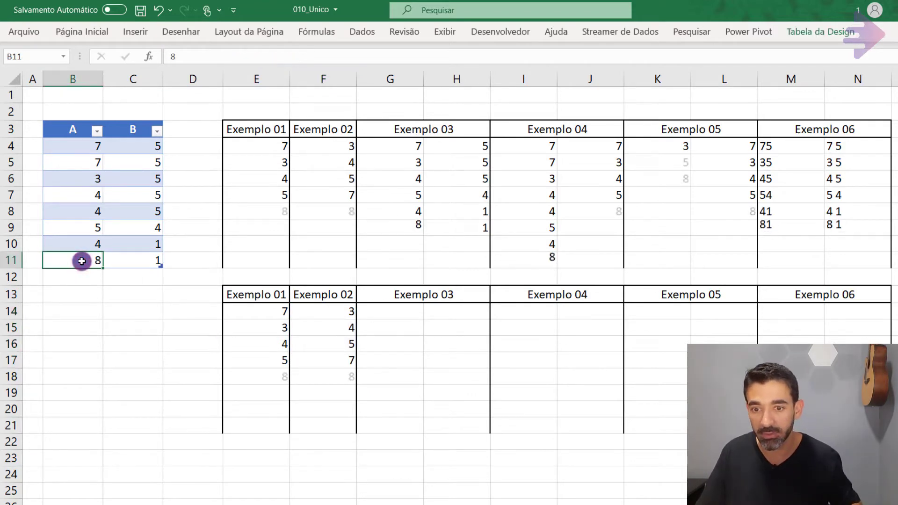
pyautogui.press('Return')
pyautogui.moveTo(264, 377); pyautogui.dragTo(325, 373)
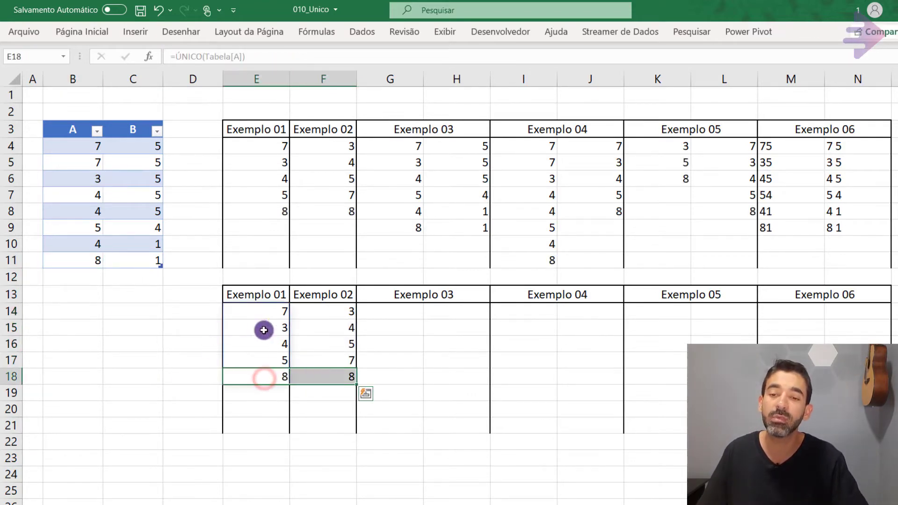
pyautogui.click(254, 390)
pyautogui.moveTo(254, 379); pyautogui.dragTo(312, 376)
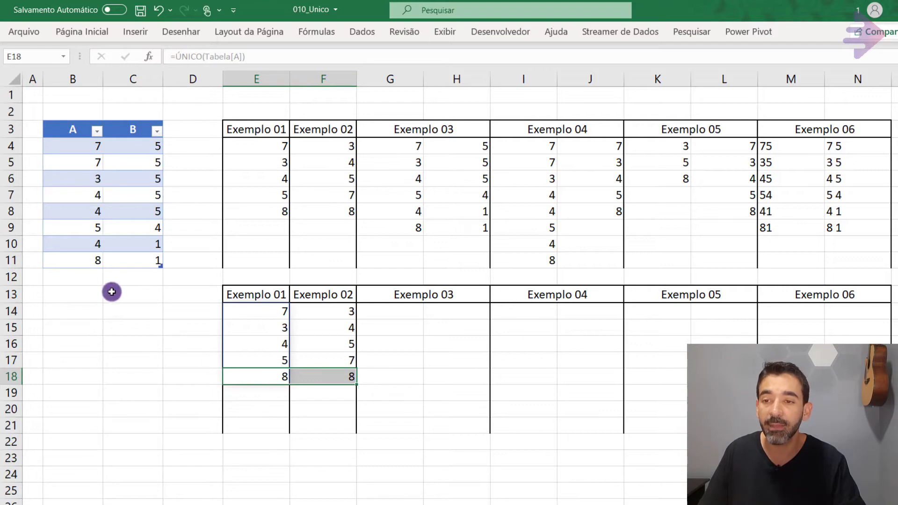
# Examine the cells below the table and the lower Exemplo 01 and 02 lists, the table's data range, and the table reference in E14's formula.
pyautogui.click(82, 277)
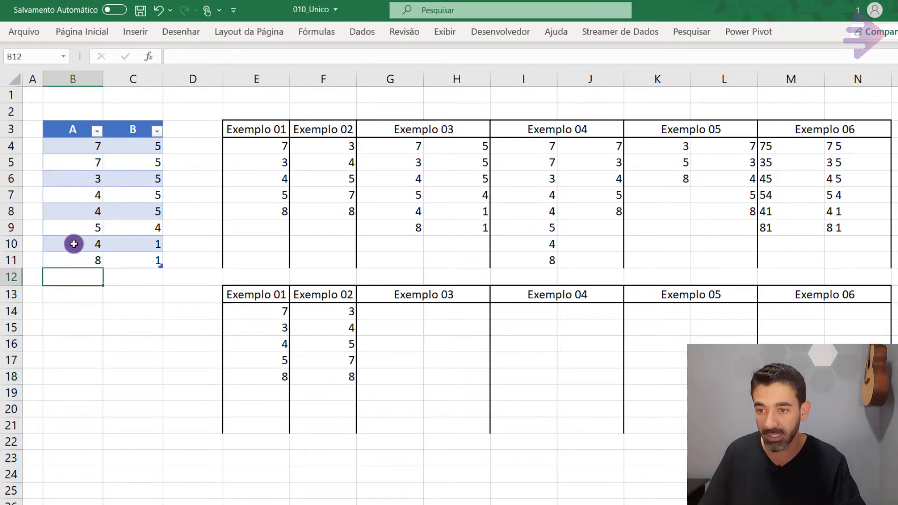
pyautogui.moveTo(268, 394); pyautogui.dragTo(328, 392)
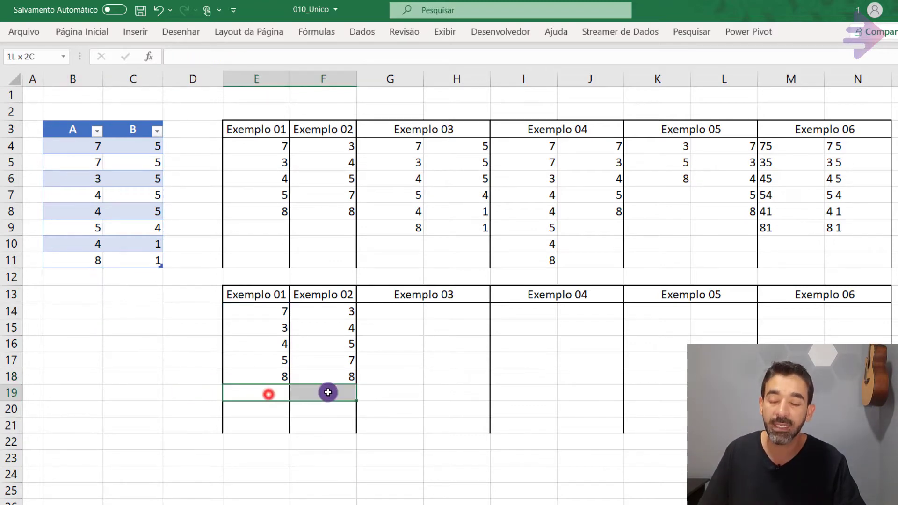
pyautogui.moveTo(86, 143); pyautogui.dragTo(80, 262)
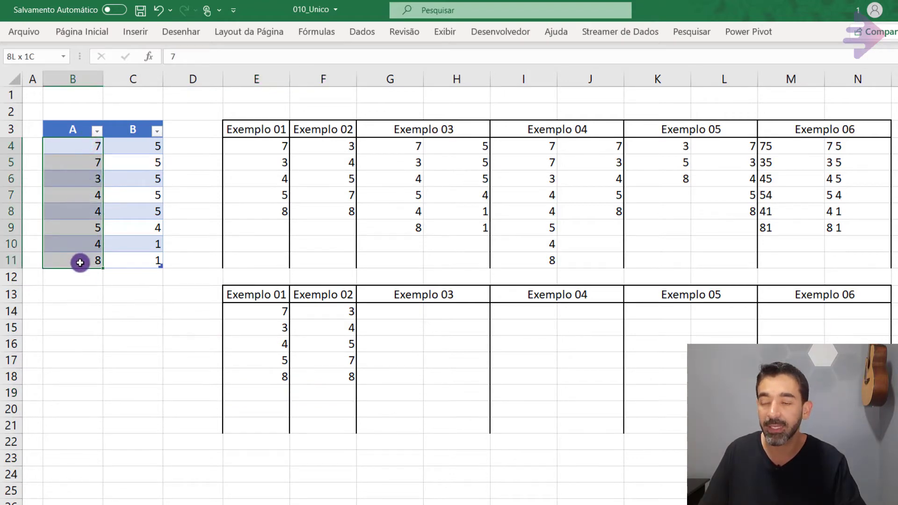
pyautogui.moveTo(78, 147); pyautogui.dragTo(128, 264)
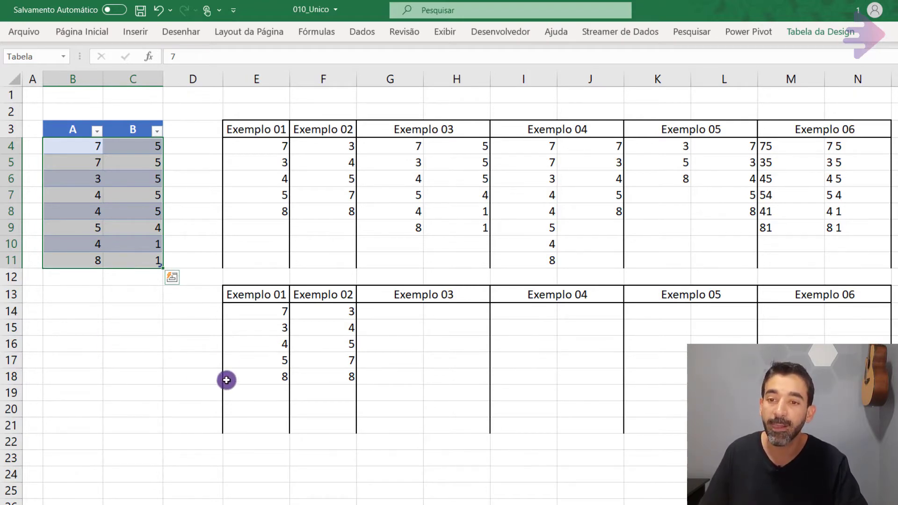
pyautogui.click(261, 311)
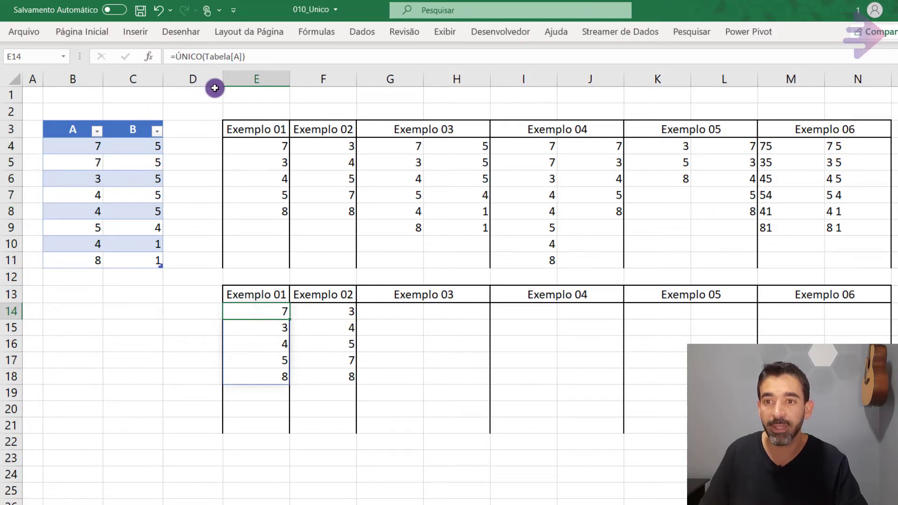
pyautogui.click(272, 55)
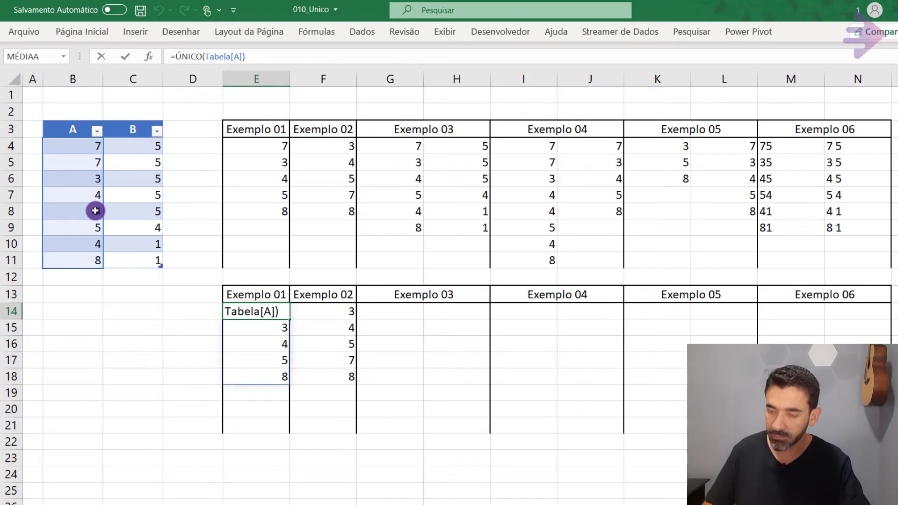
pyautogui.hotkey('ctrl', 'Return')
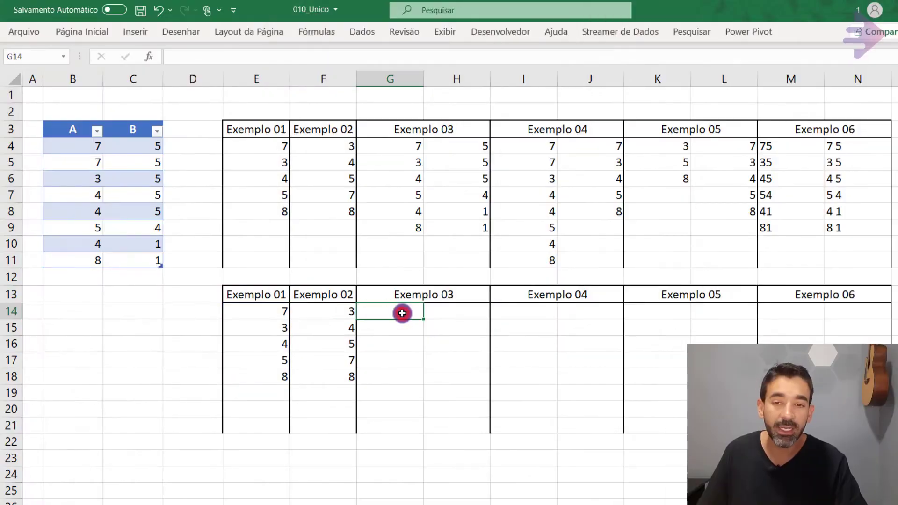
# Review the Exemplo 03 formula in cell G4 of the upper block.
pyautogui.click(405, 310)
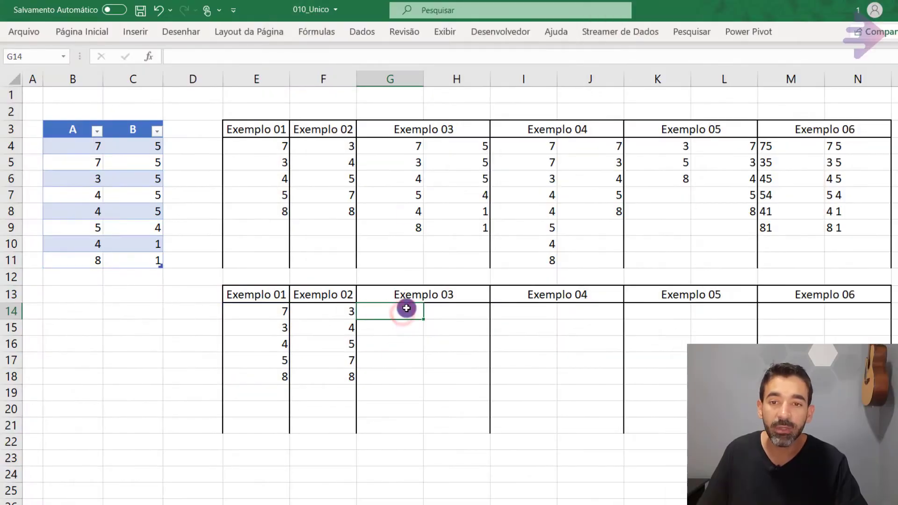
pyautogui.click(399, 141)
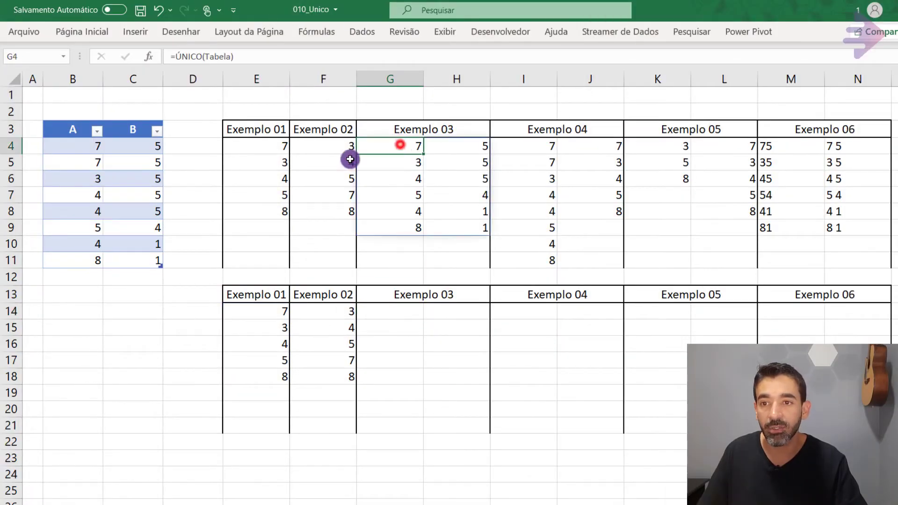
pyautogui.click(253, 55)
pyautogui.hotkey('ctrl', 'Return')
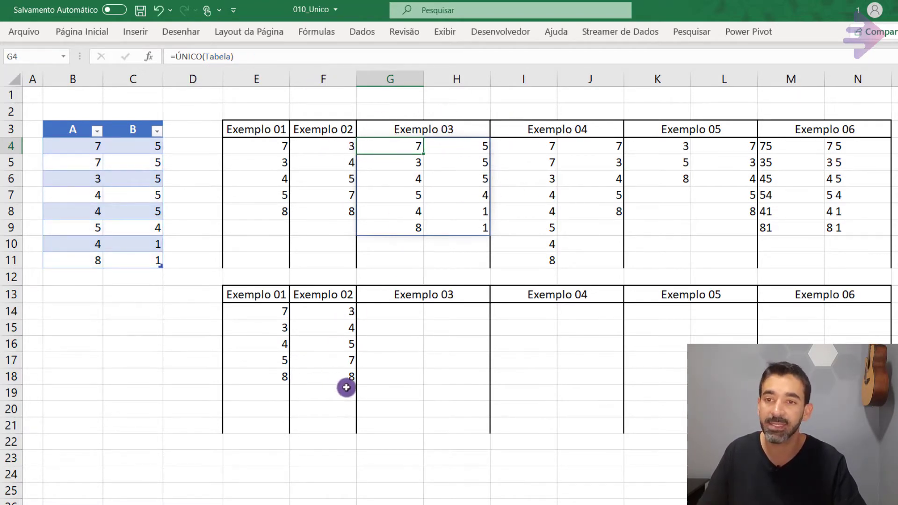
# Enter =ÚNICO(Tabela) in cell G14 under the lower Exemplo 03 header, referencing both table columns B4:C11, and check its first result row.
pyautogui.click(395, 313)
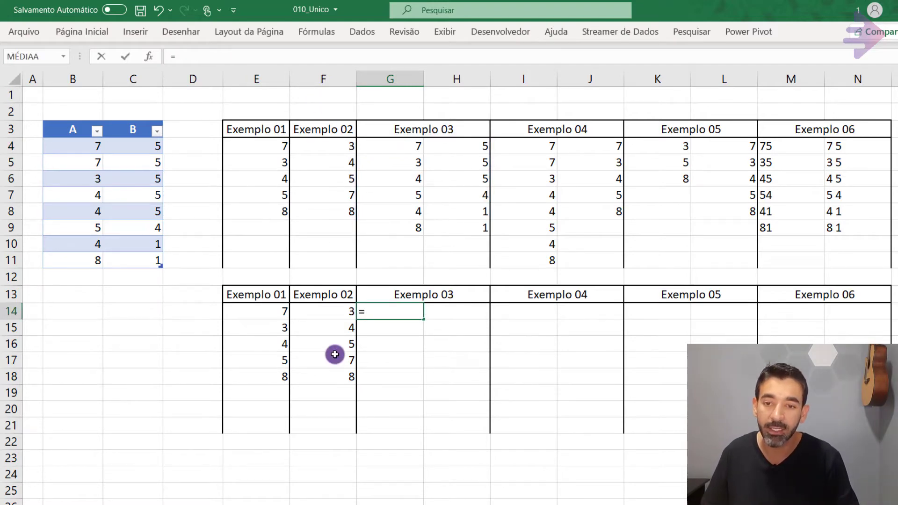
pyautogui.write('=un')
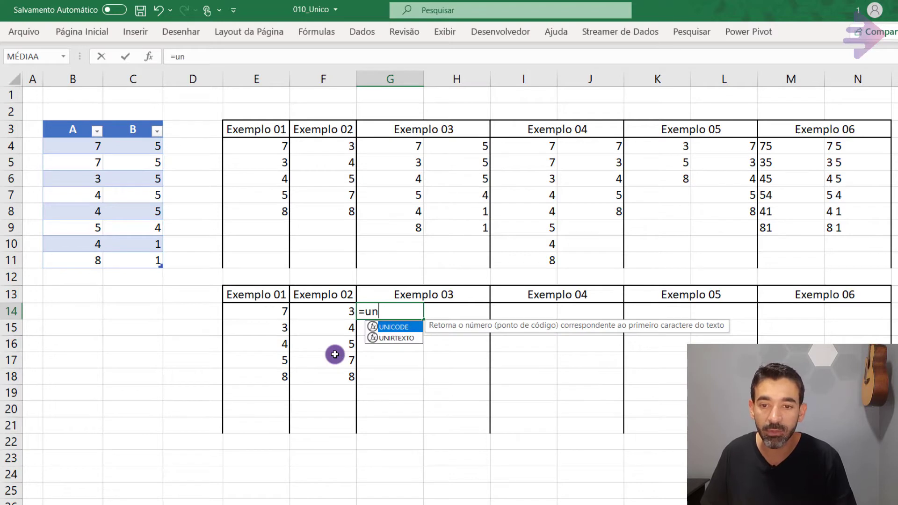
pyautogui.press('BackSpace')
pyautogui.press('BackSpace')
pyautogui.write('ú')
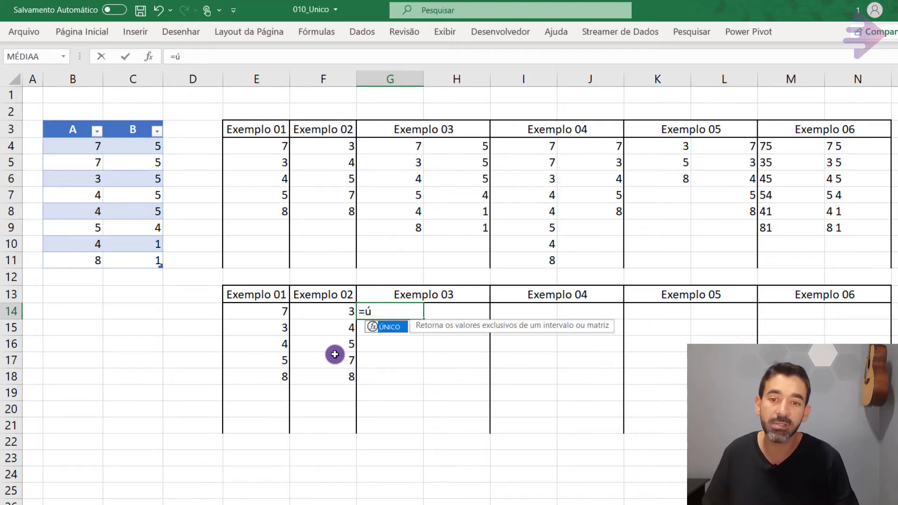
pyautogui.press('Tab')
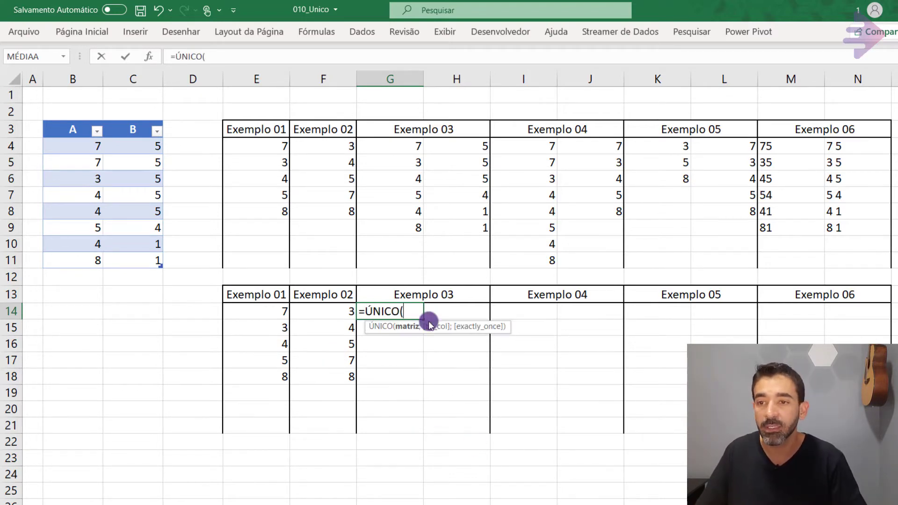
pyautogui.moveTo(66, 146); pyautogui.dragTo(144, 263)
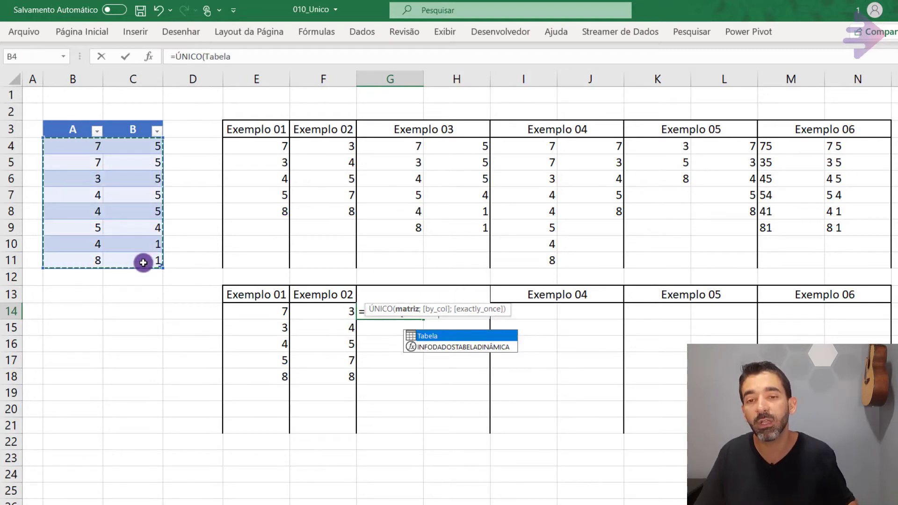
pyautogui.press('Return')
pyautogui.press('Up')
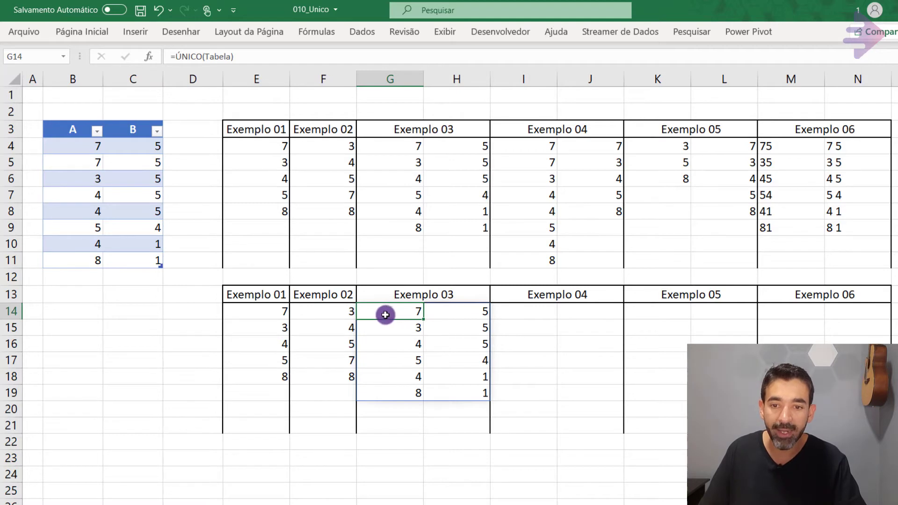
pyautogui.moveTo(385, 315); pyautogui.dragTo(439, 316)
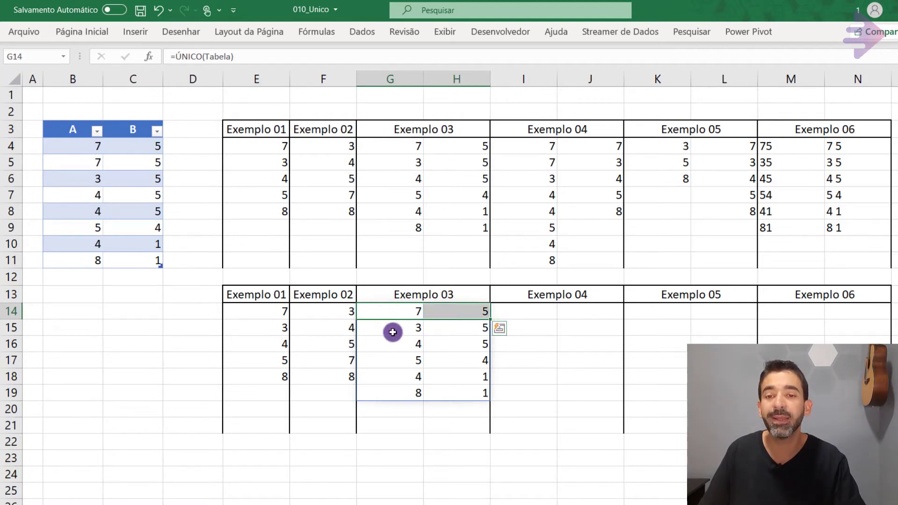
# Examine the value pairs in the lower Exemplo 03 result, G14:H19, against the second row of the table.
pyautogui.moveTo(393, 332); pyautogui.dragTo(445, 338)
pyautogui.click(394, 312)
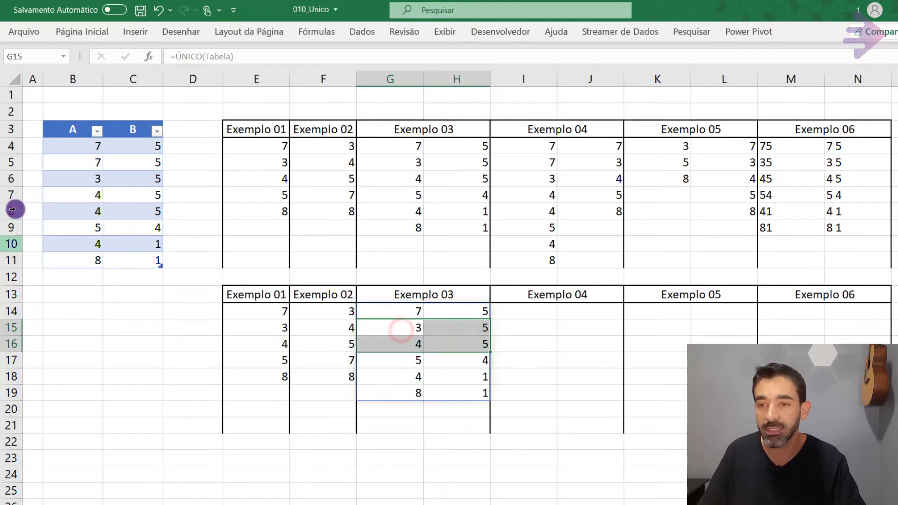
pyautogui.moveTo(80, 147); pyautogui.dragTo(133, 163)
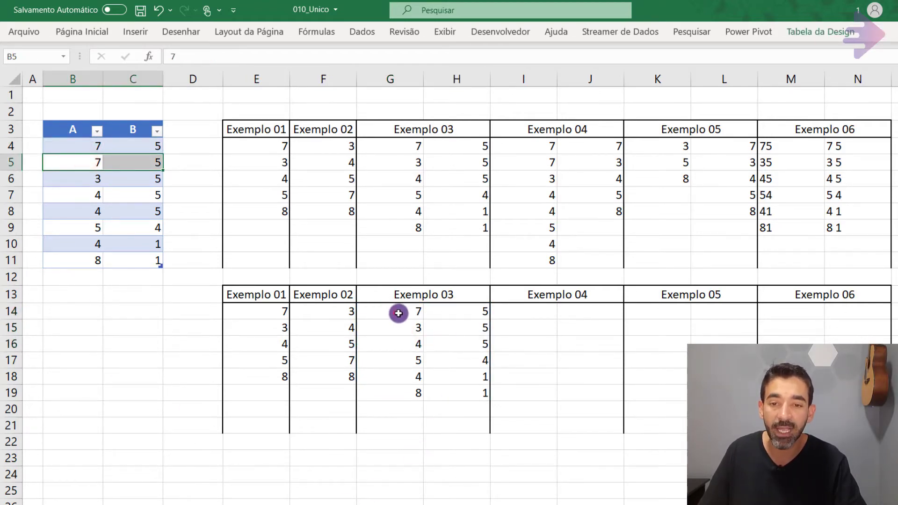
pyautogui.moveTo(399, 313); pyautogui.dragTo(457, 313)
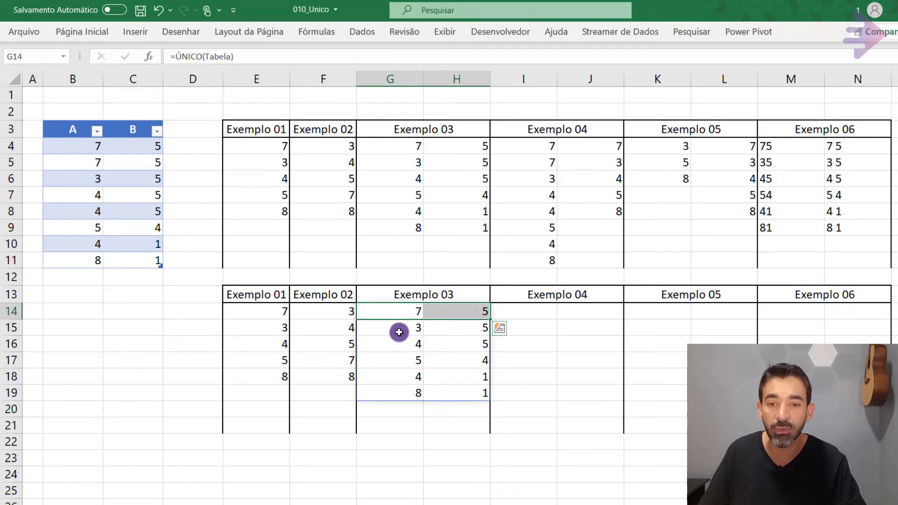
pyautogui.moveTo(399, 332); pyautogui.dragTo(482, 390)
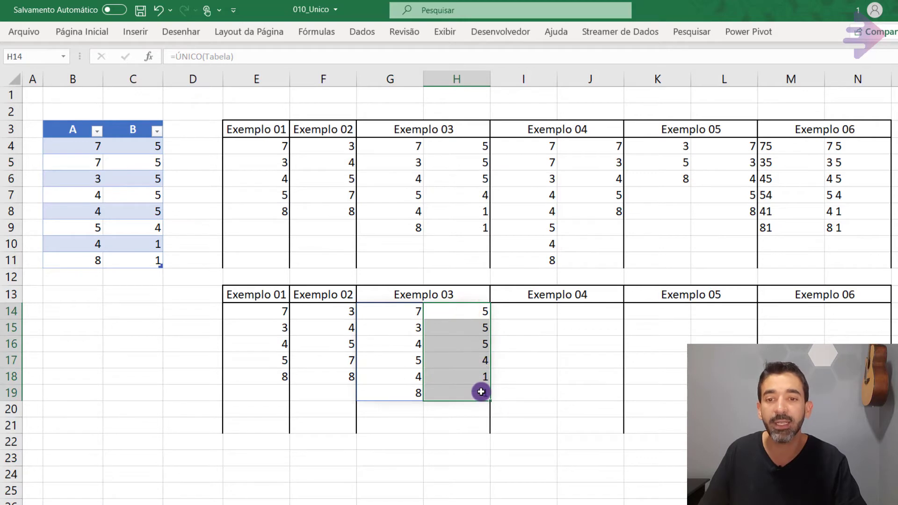
pyautogui.click(392, 311)
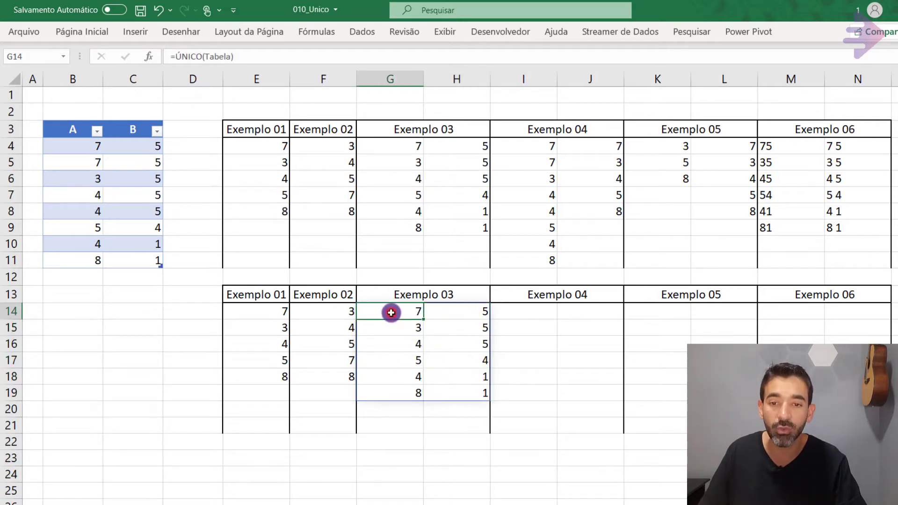
pyautogui.click(464, 309)
# Compare the pairs in table rows 4 and 5 with the first result row of the lower Exemplo 03, G14:H14.
pyautogui.click(66, 149)
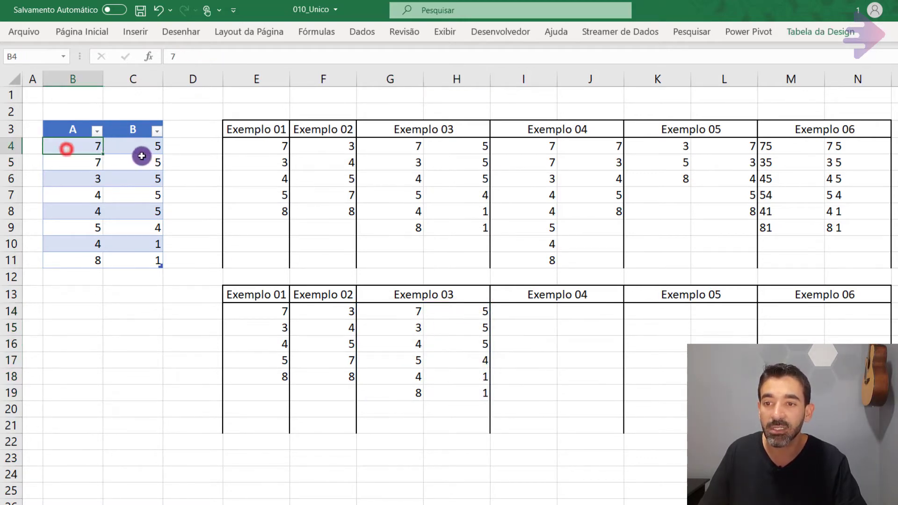
pyautogui.click(141, 156)
pyautogui.click(141, 146)
pyautogui.click(82, 146)
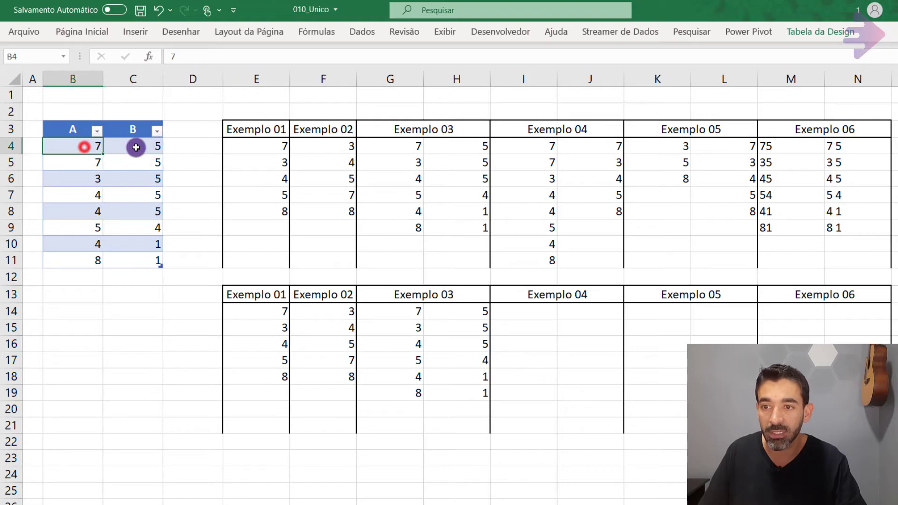
pyautogui.click(136, 147)
pyautogui.click(73, 163)
pyautogui.click(150, 164)
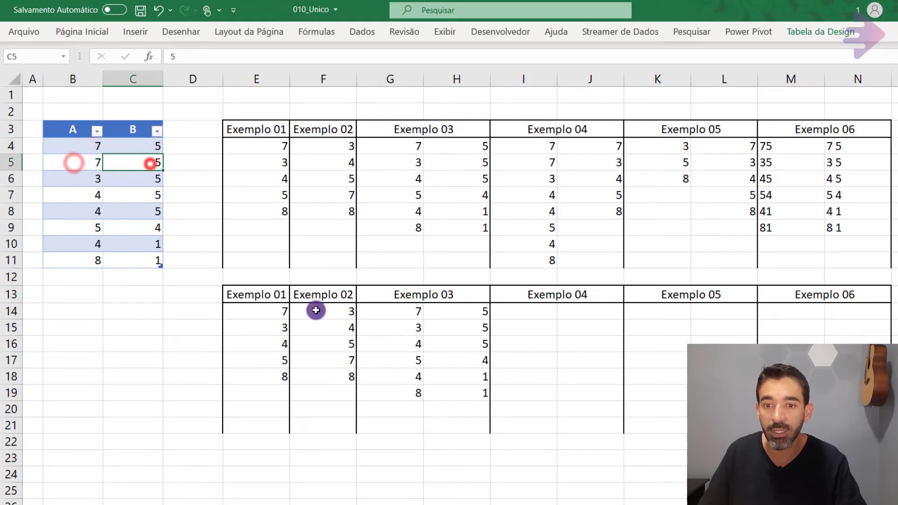
pyautogui.click(401, 312)
pyautogui.moveTo(449, 312); pyautogui.dragTo(449, 313)
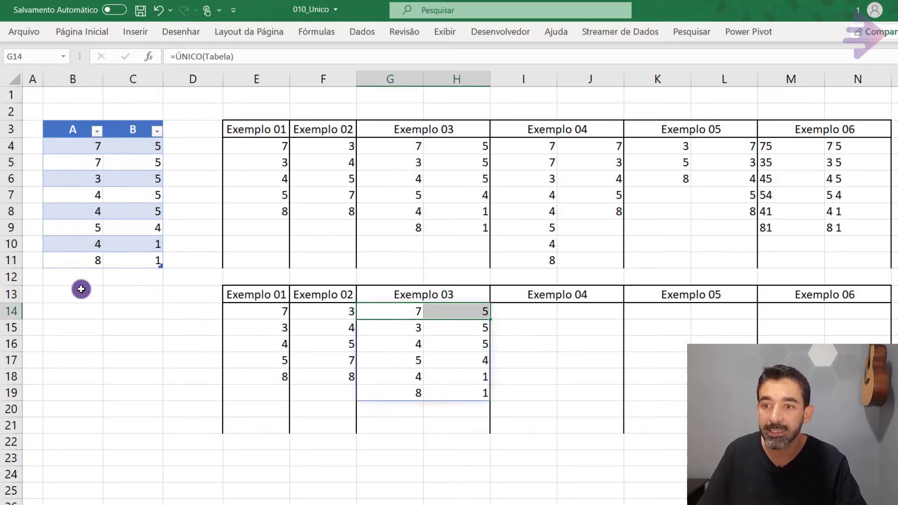
# Test the value 7 in cell B6 of the table against the lower Exemplo 03 result, and undo the change.
pyautogui.click(77, 176)
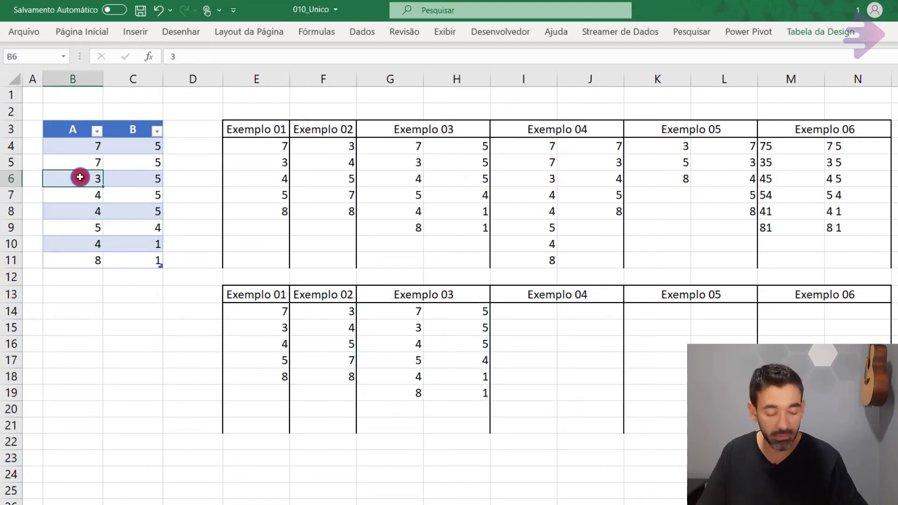
pyautogui.write('7')
pyautogui.press('Return')
pyautogui.click(146, 177)
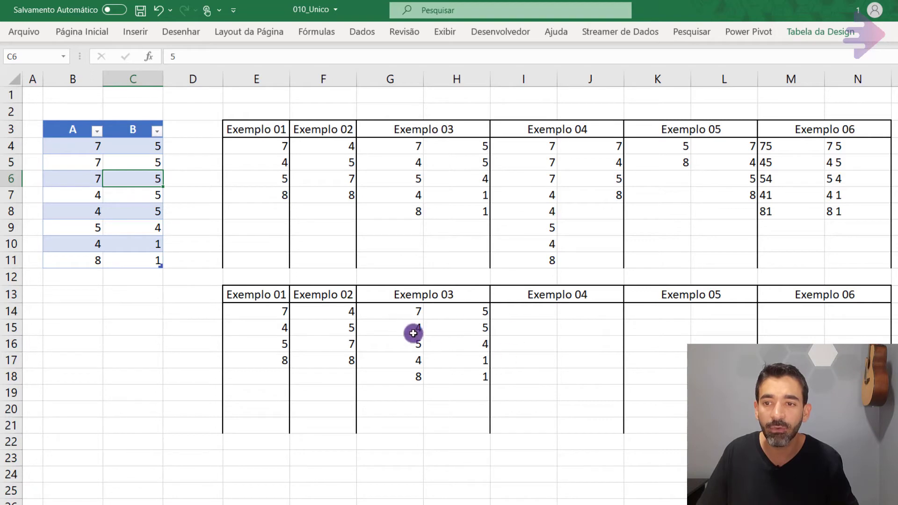
pyautogui.click(76, 178)
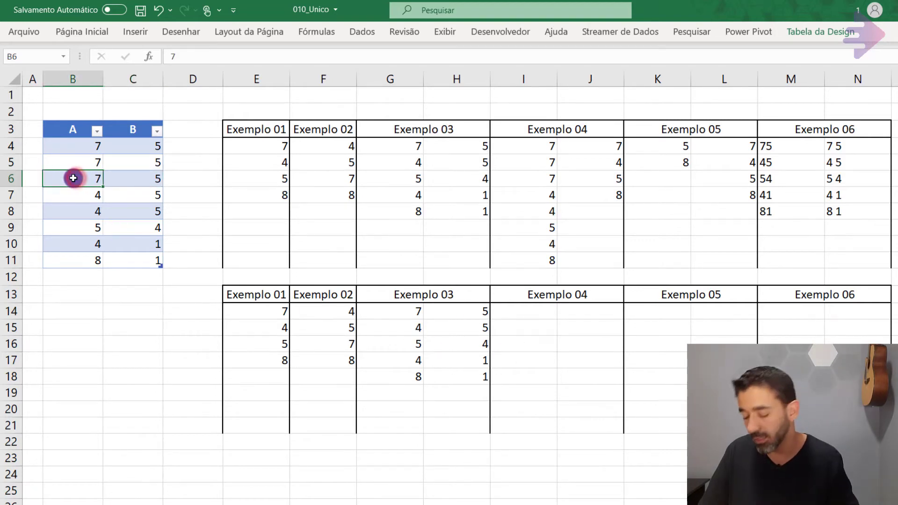
pyautogui.hotkey('ctrl', 'z')
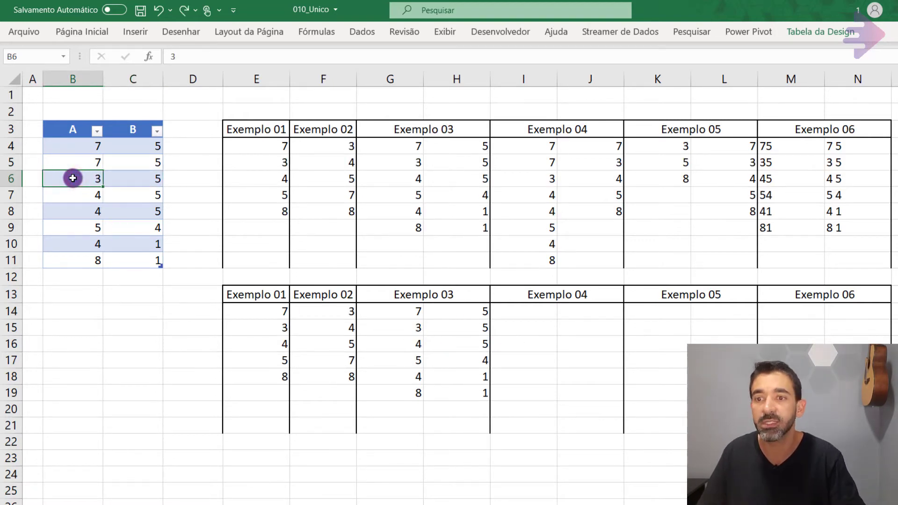
pyautogui.click(401, 332)
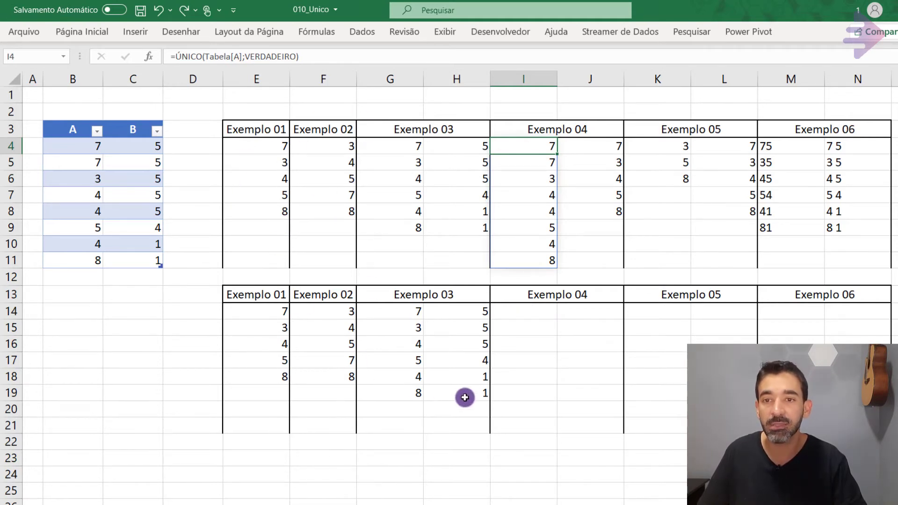
# Enter =ÚNICO(Tabela[A];VERDADEIRO) in cell I14 under the lower Exemplo 04 header, referencing column A of the table.
pyautogui.click(517, 316)
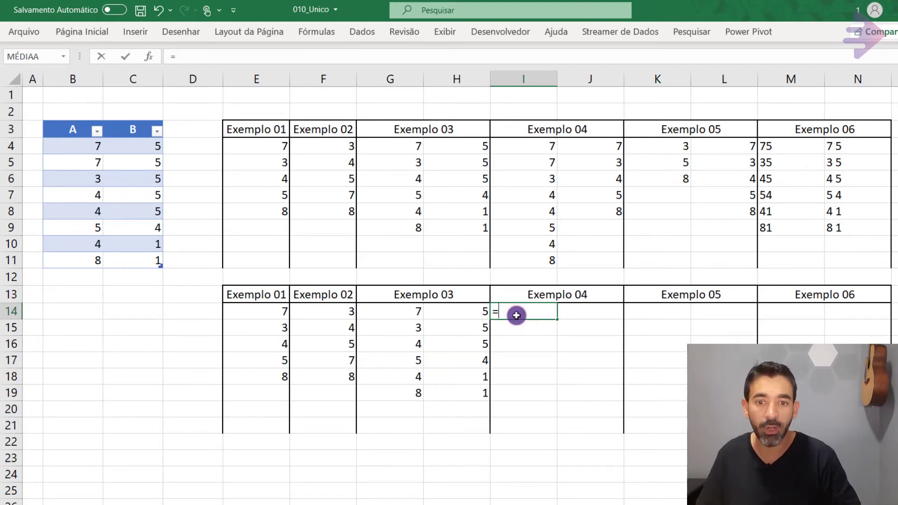
pyautogui.write('=un')
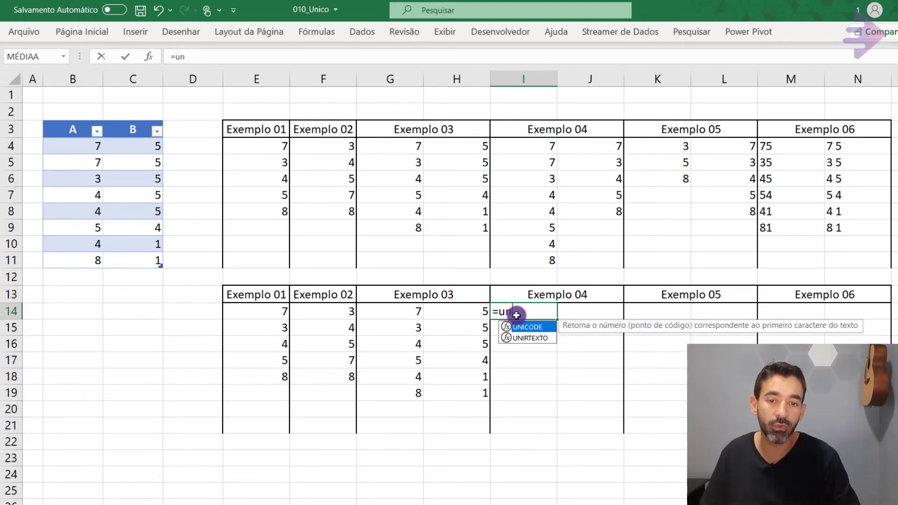
pyautogui.write('ico')
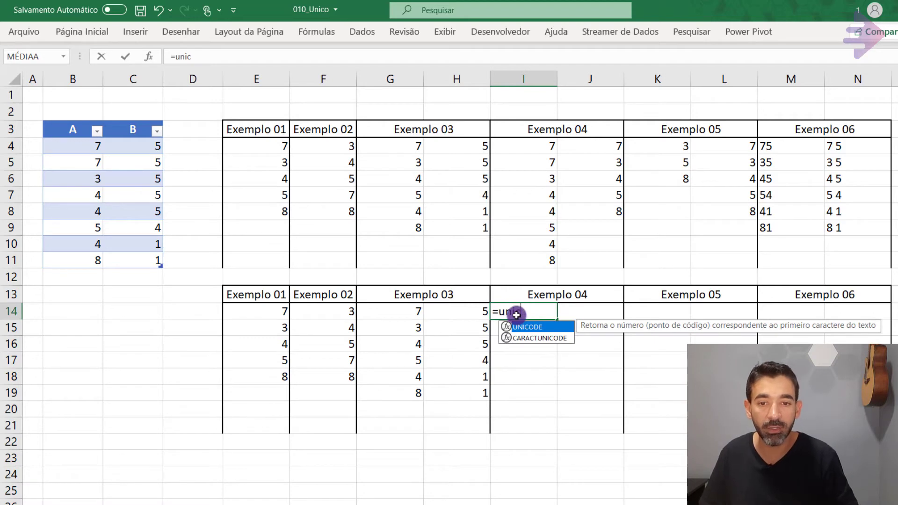
pyautogui.press('BackSpace')
pyautogui.press('BackSpace')
pyautogui.press('BackSpace')
pyautogui.press('BackSpace')
pyautogui.write('ú')
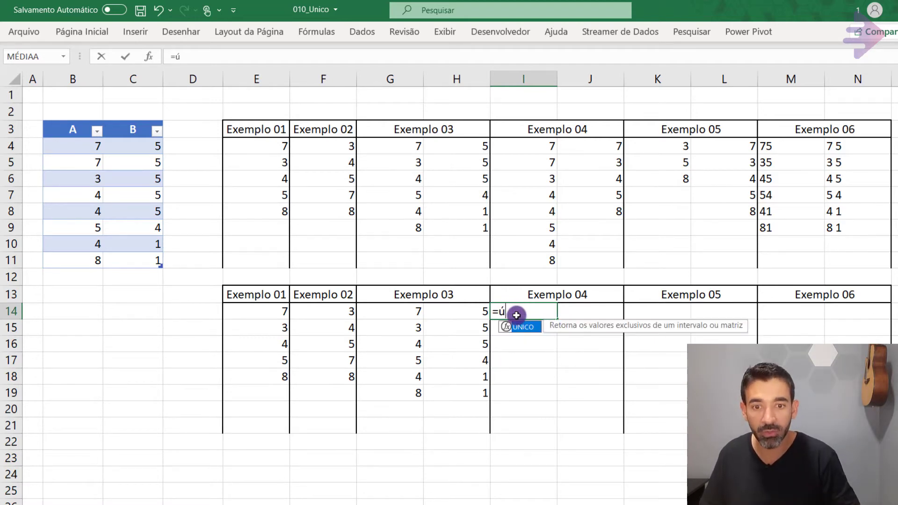
pyautogui.press('Tab')
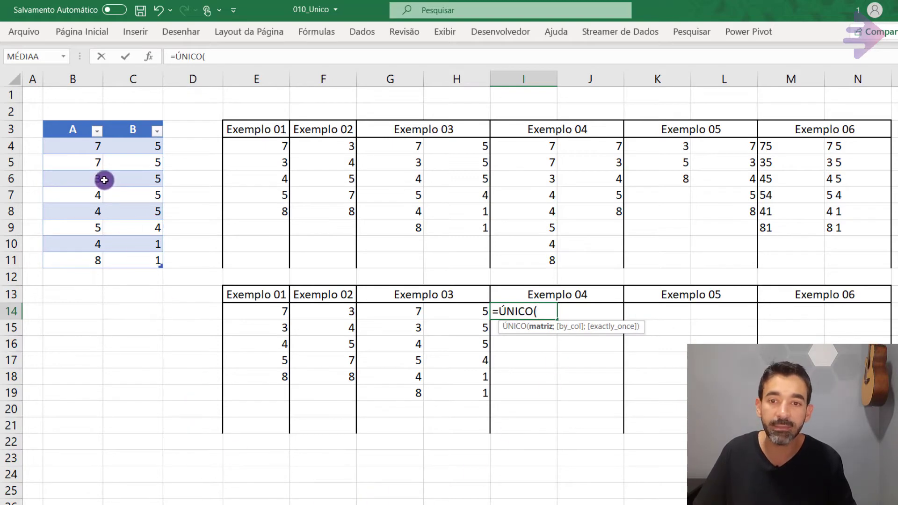
pyautogui.moveTo(75, 141); pyautogui.dragTo(70, 259)
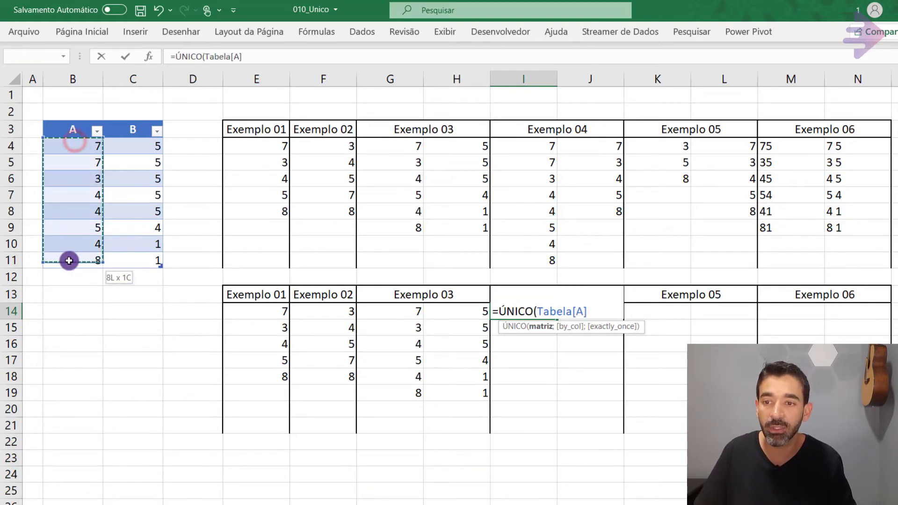
pyautogui.write(';ver')
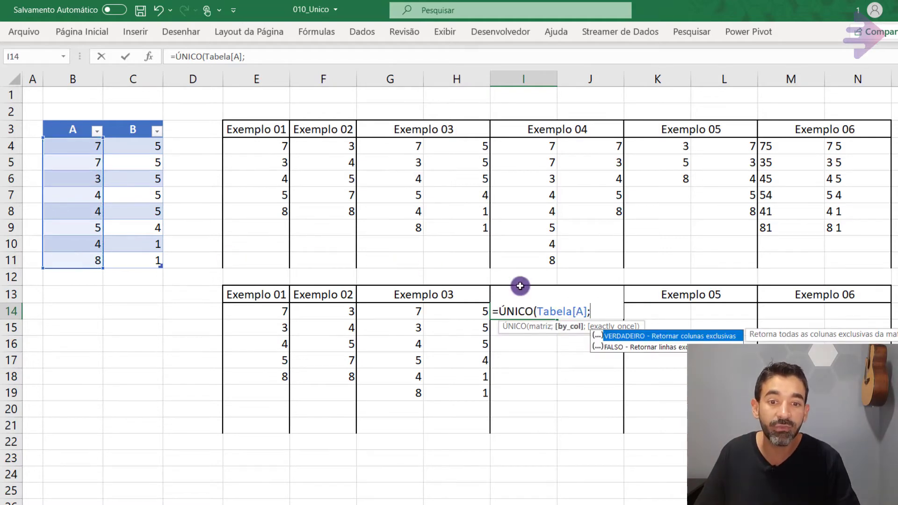
pyautogui.doubleClick(632, 336)
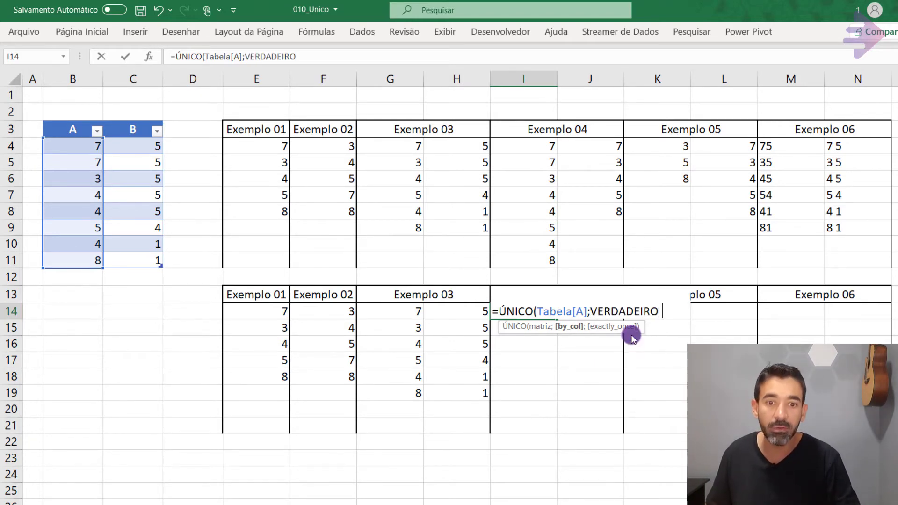
pyautogui.write(')')
pyautogui.hotkey('ctrl', 'Return')
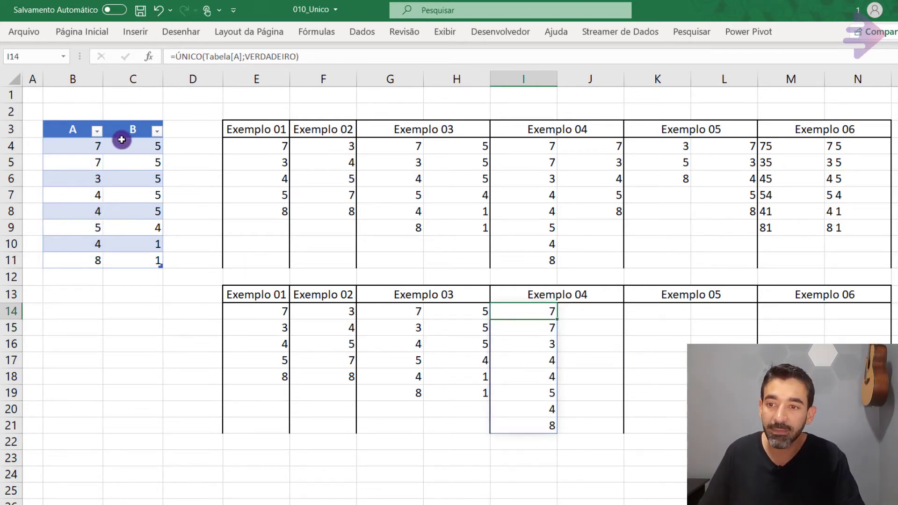
# Compare the table's column A values, B4:B11, with the lower Exemplo 04 result and its formula in I14.
pyautogui.moveTo(87, 145); pyautogui.dragTo(73, 260)
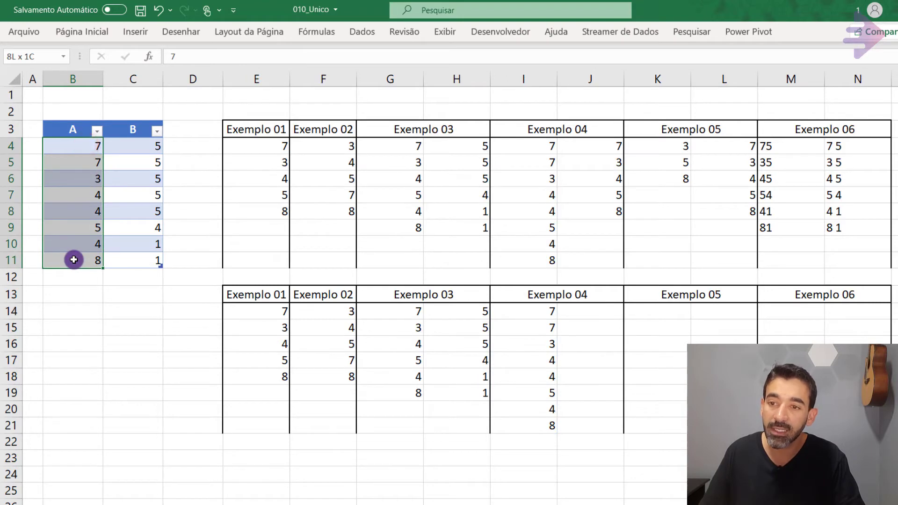
pyautogui.click(512, 309)
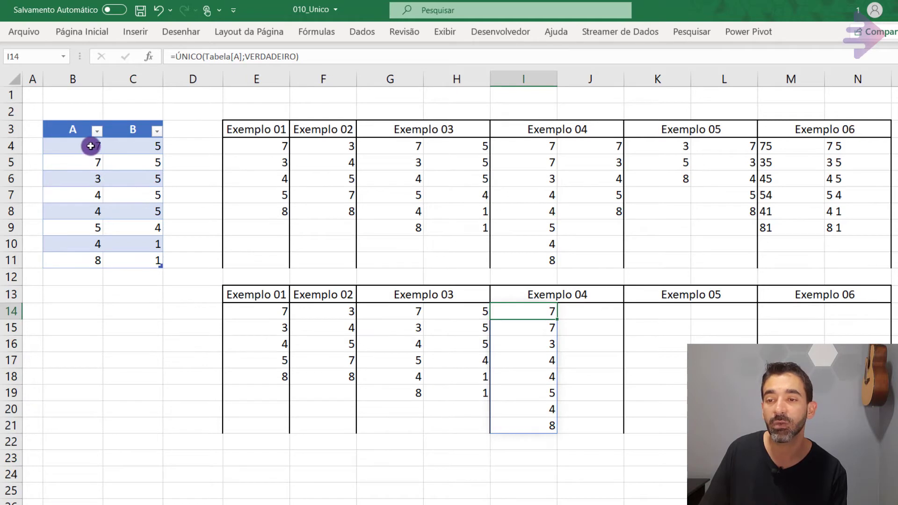
pyautogui.moveTo(90, 146); pyautogui.dragTo(81, 256)
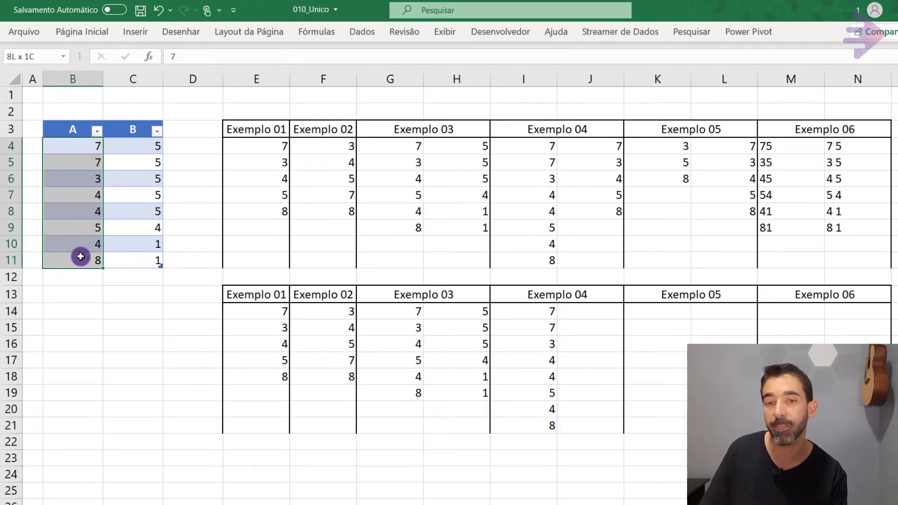
pyautogui.click(525, 308)
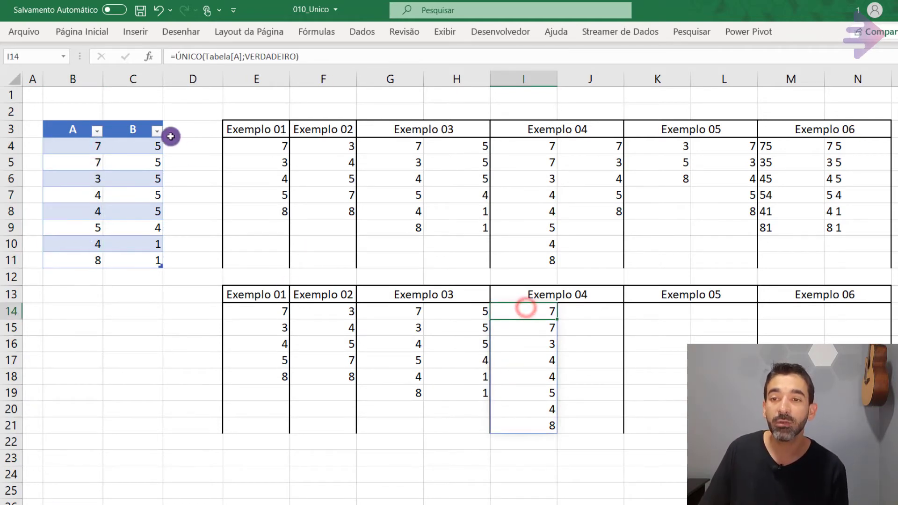
# Copy the full formula text of cell I14 into cell J14 so the Tabela[A] reference is kept.
pyautogui.moveTo(322, 53); pyautogui.dragTo(79, 52)
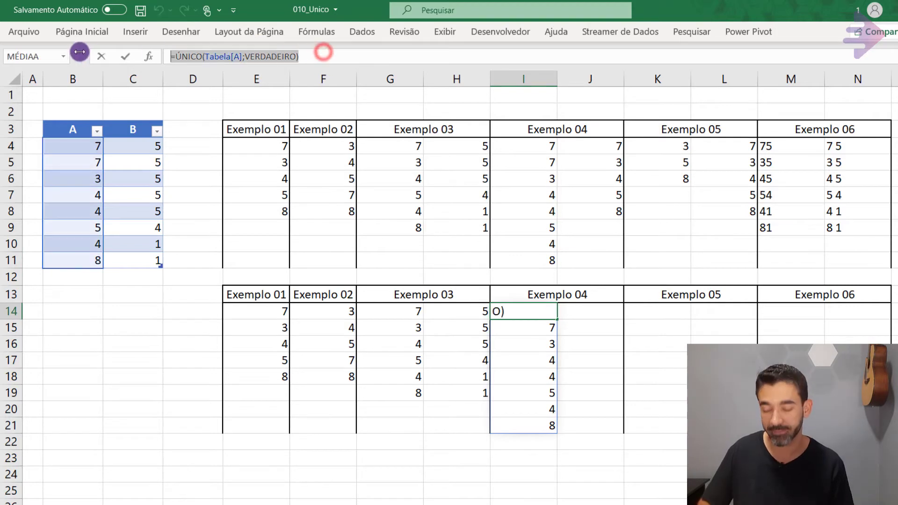
pyautogui.hotkey('ctrl', 'c')
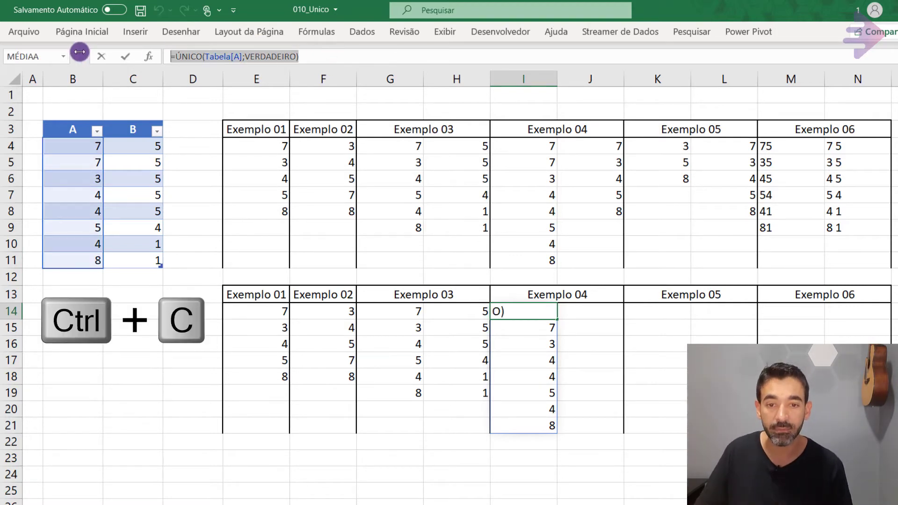
pyautogui.press('Escape')
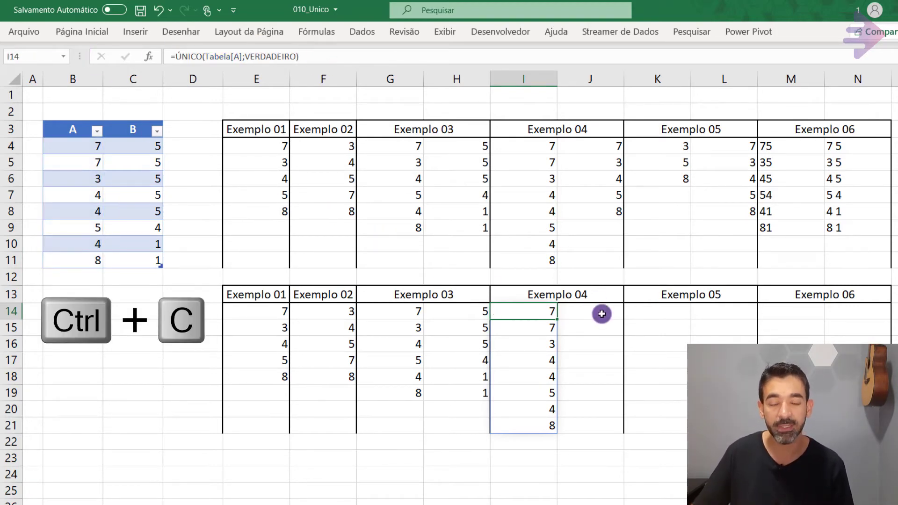
pyautogui.click(601, 313)
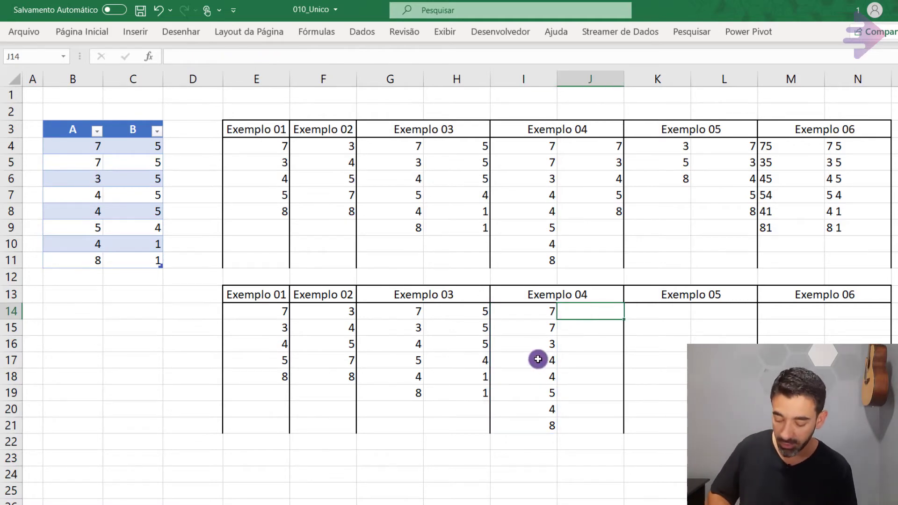
pyautogui.hotkey('ctrl', 'v')
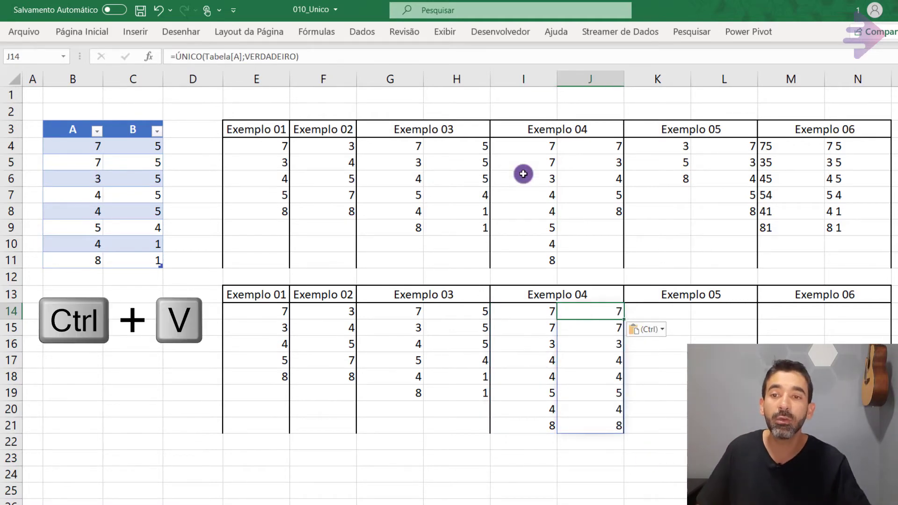
# Change the by_col argument of the ÚNICO formula in cell J14 to FALSO.
pyautogui.click(275, 55)
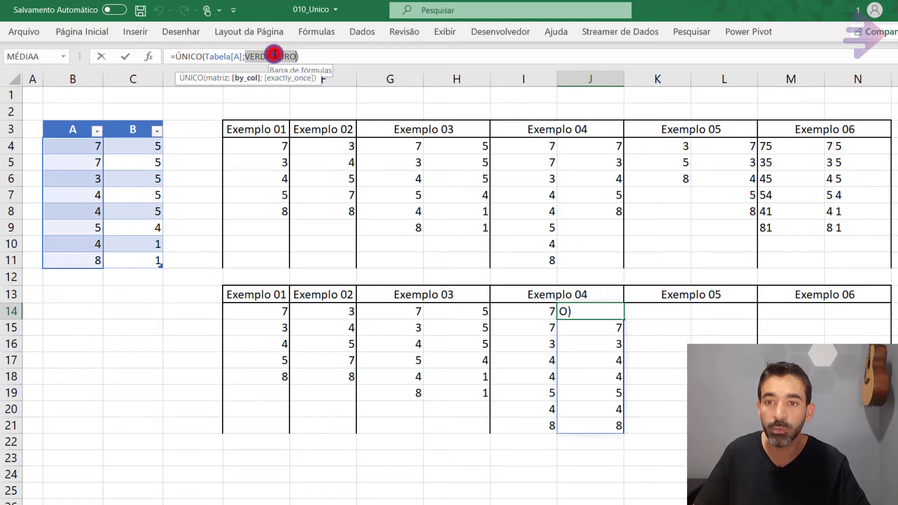
pyautogui.doubleClick(275, 55)
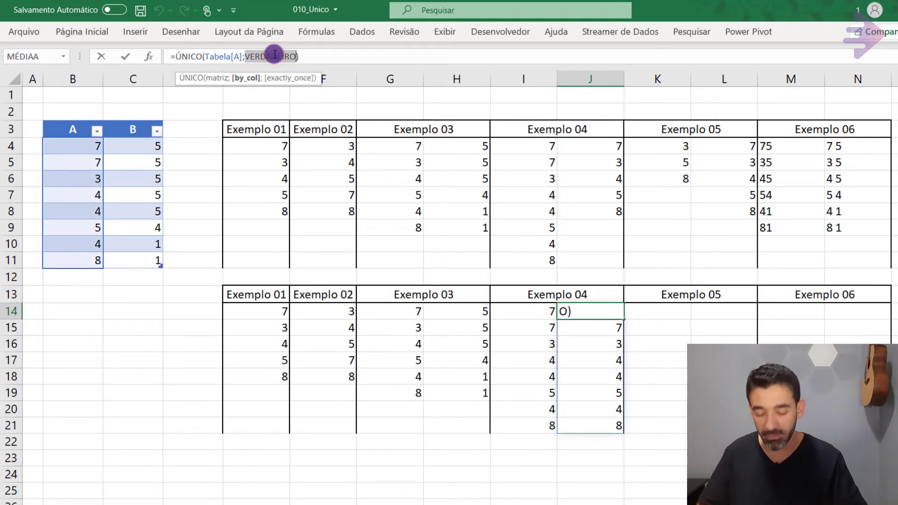
pyautogui.write('fal')
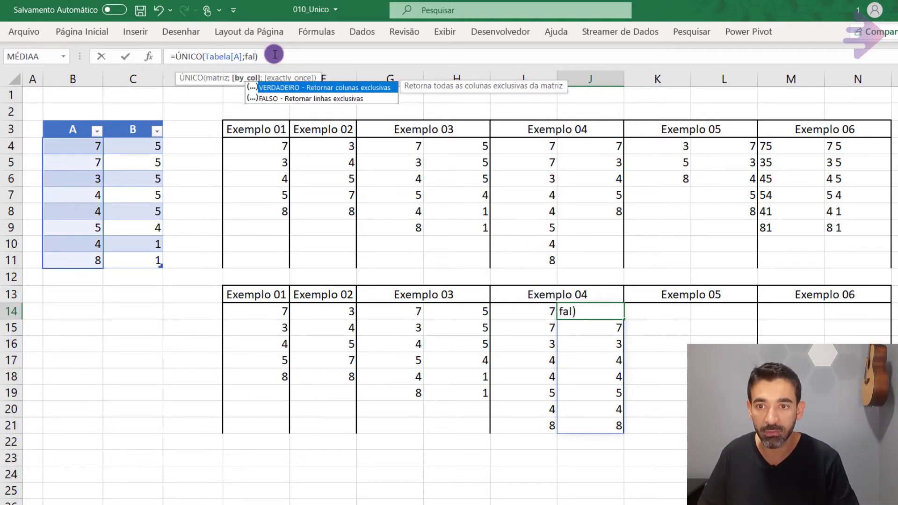
pyautogui.press('Down')
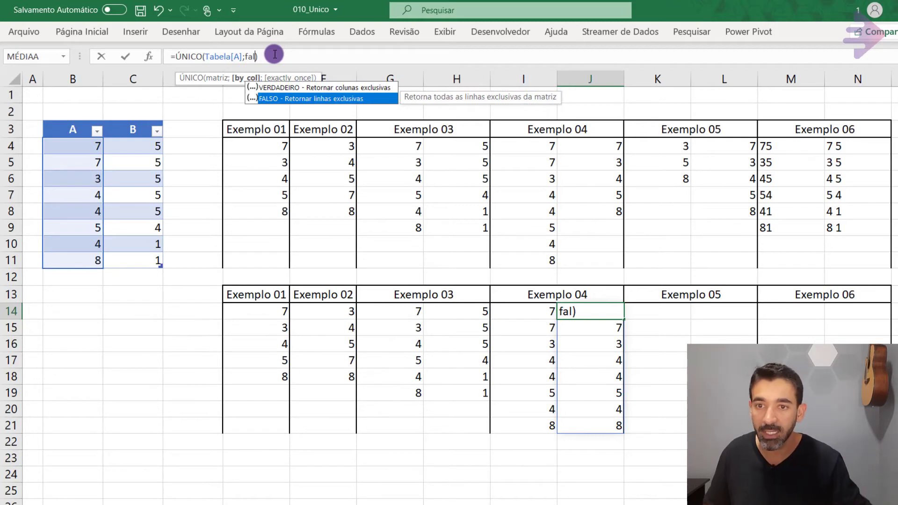
pyautogui.press('Tab')
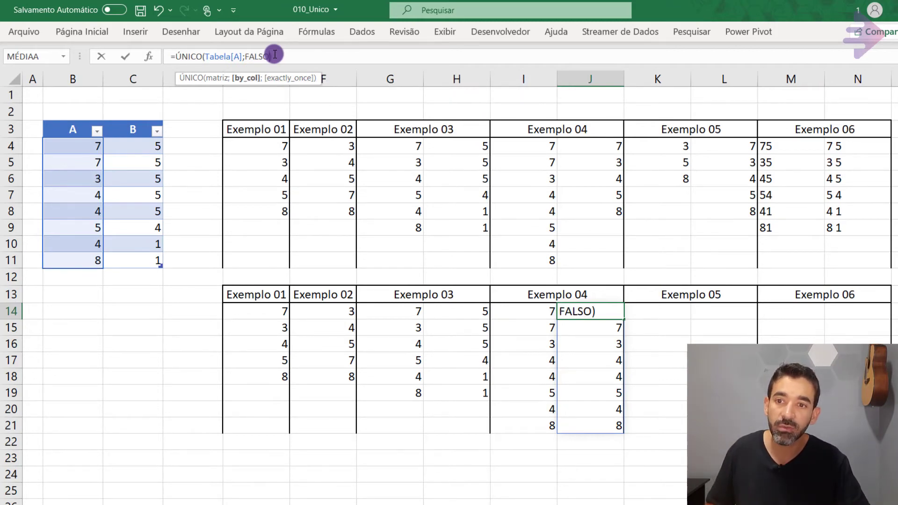
pyautogui.press('Return')
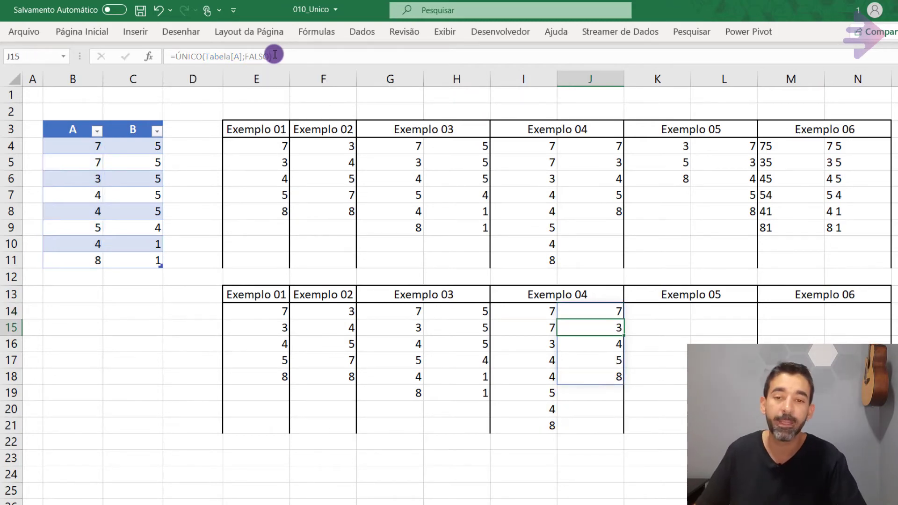
# Compare the J14 result with the lower Exemplo 01 result in E14 and both lower Exemplo 04 columns with the upper Exemplo 04 formulas.
pyautogui.moveTo(588, 310); pyautogui.dragTo(591, 376)
pyautogui.moveTo(263, 313); pyautogui.dragTo(268, 377)
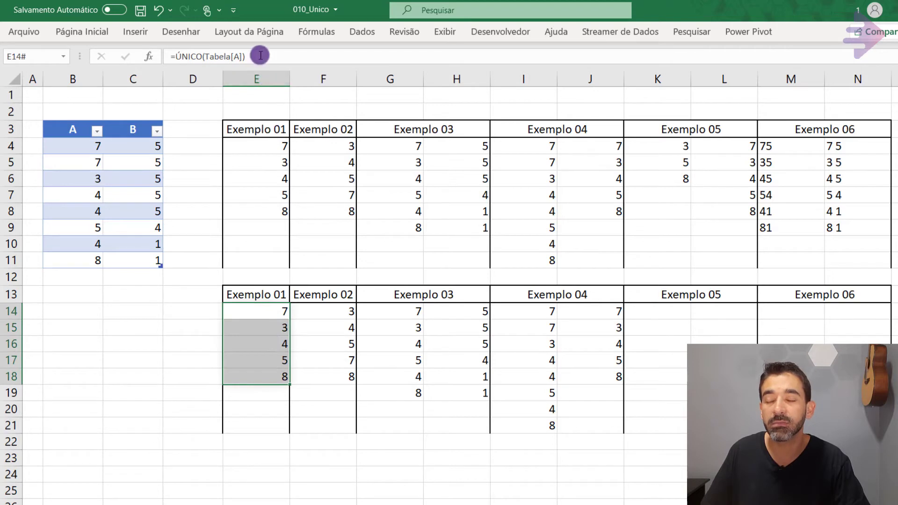
pyautogui.click(600, 314)
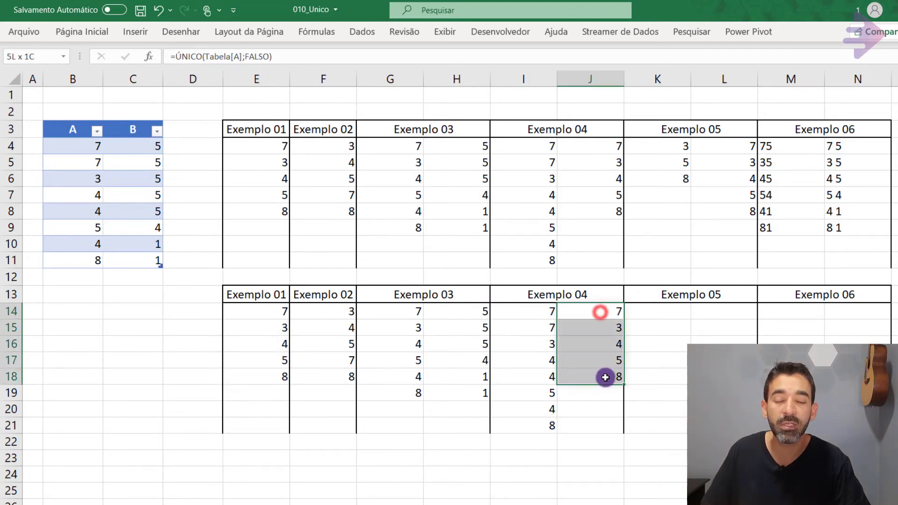
pyautogui.click(526, 315)
pyautogui.moveTo(528, 314)
pyautogui.mouseDown()
pyautogui.moveTo(593, 409)
pyautogui.moveTo(589, 423)
pyautogui.mouseUp()
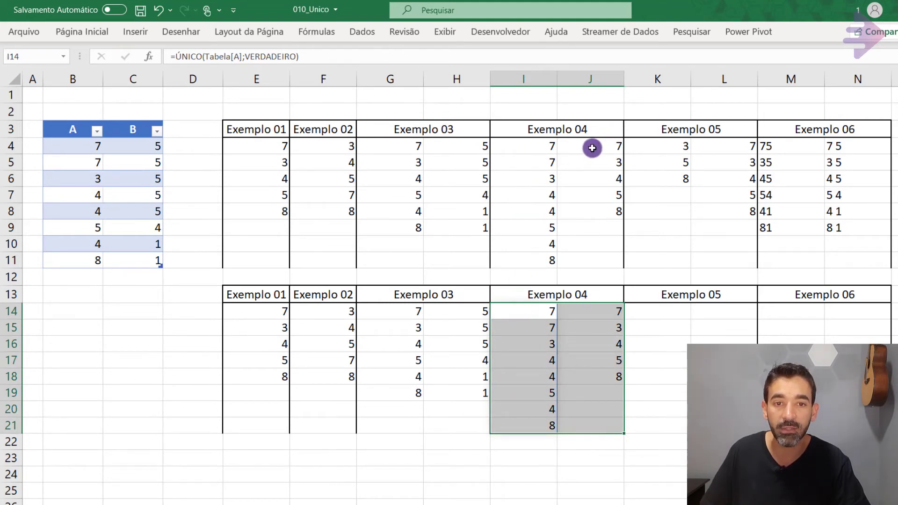
pyautogui.click(513, 155)
pyautogui.click(601, 146)
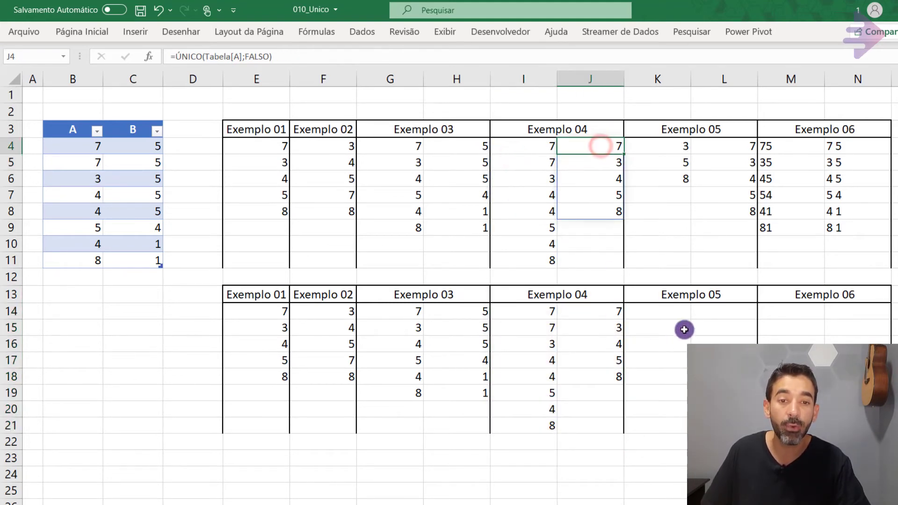
# Enter =ÚNICO(Tabela[A];;VERDADEIRO) in cell K14 under the lower Exemplo 05 header, leaving the by_col argument empty.
pyautogui.click(671, 310)
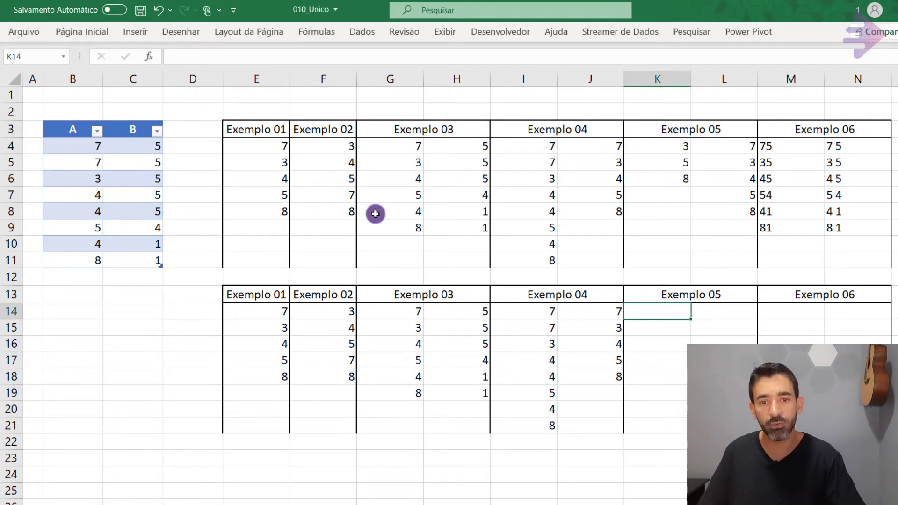
pyautogui.write('=')
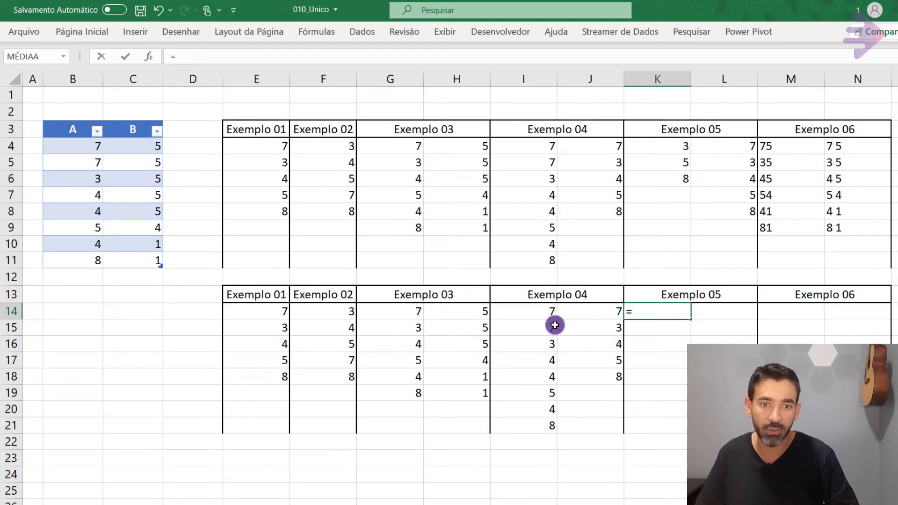
pyautogui.write('ún')
pyautogui.press('Tab')
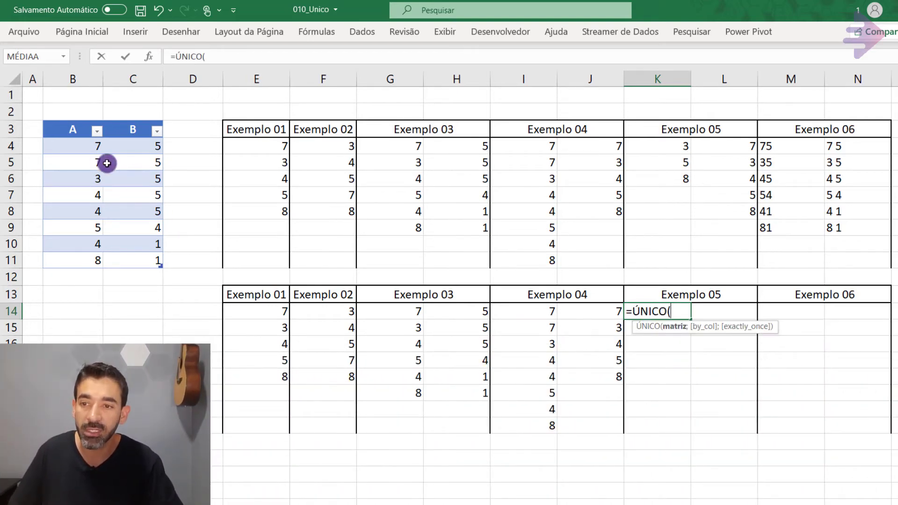
pyautogui.click(86, 146)
pyautogui.moveTo(86, 146); pyautogui.dragTo(88, 258)
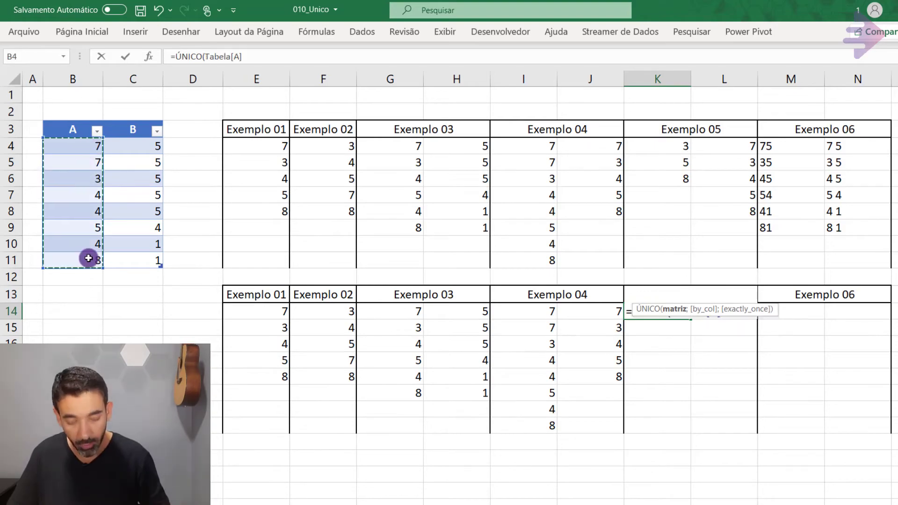
pyautogui.write(';')
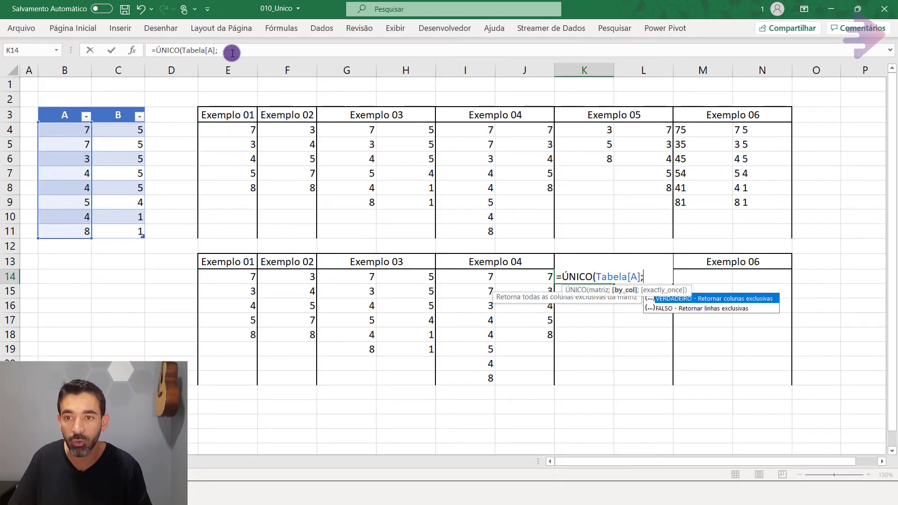
pyautogui.write(';')
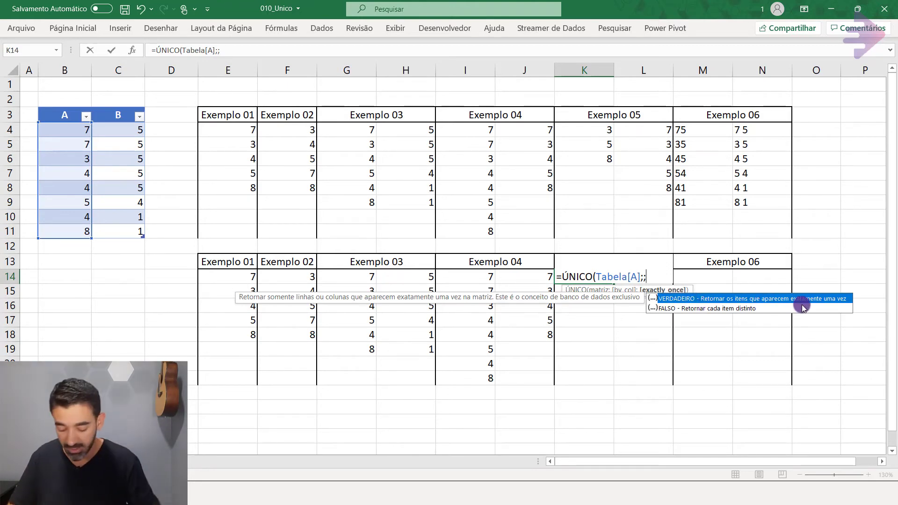
pyautogui.write('ve')
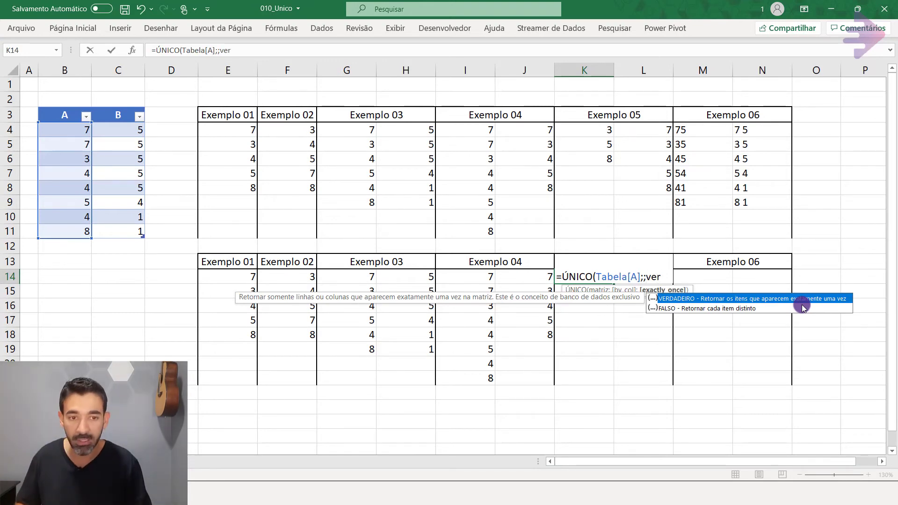
pyautogui.write('r')
pyautogui.press('Tab')
pyautogui.write(')')
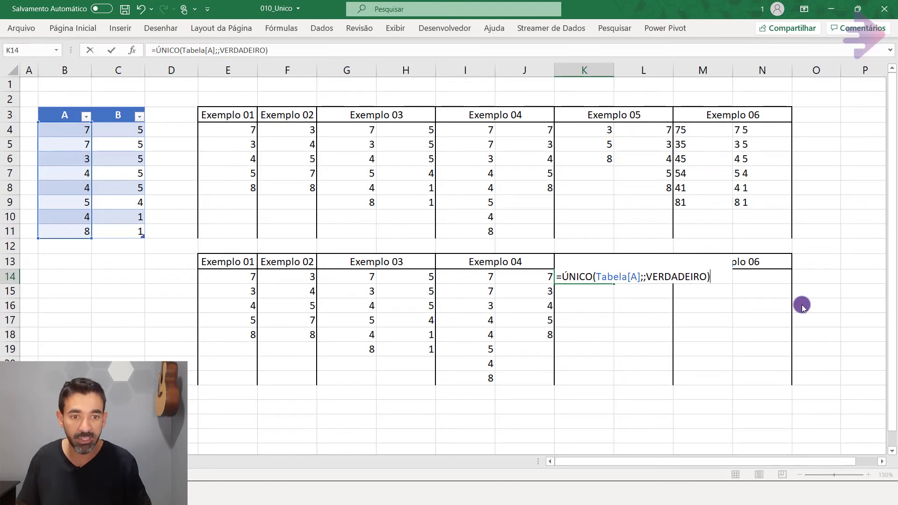
pyautogui.hotkey('ctrl', 'Return')
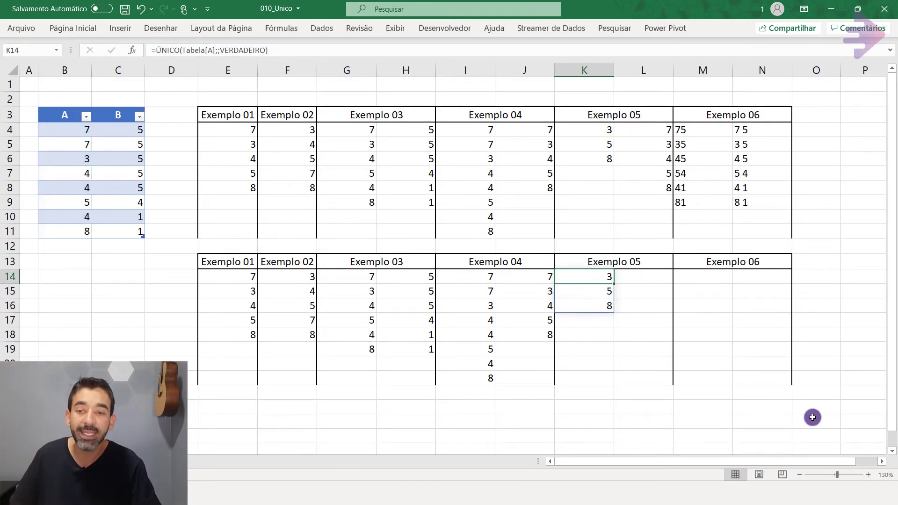
# Compare the table's column A values with the lower Exemplo 05 result in K14:K16 and examine the exactly_once argument of its formula.
pyautogui.moveTo(65, 129); pyautogui.dragTo(65, 140)
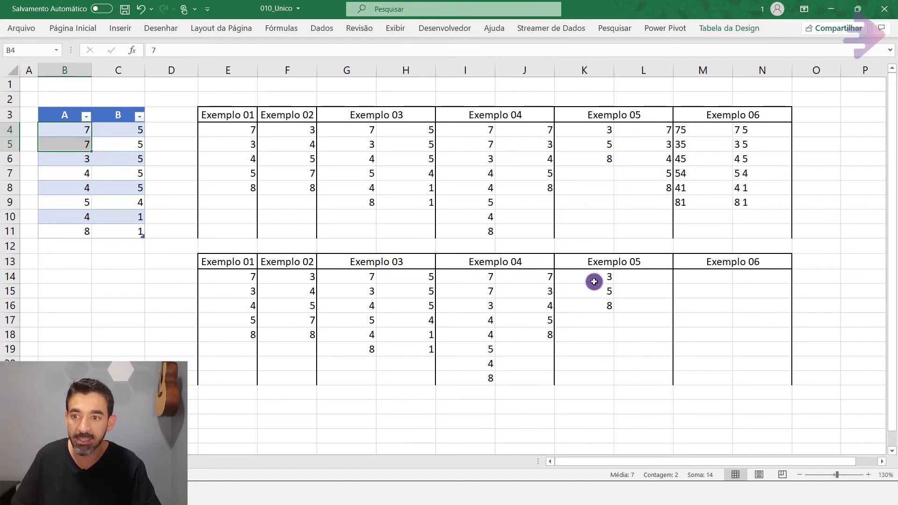
pyautogui.click(70, 158)
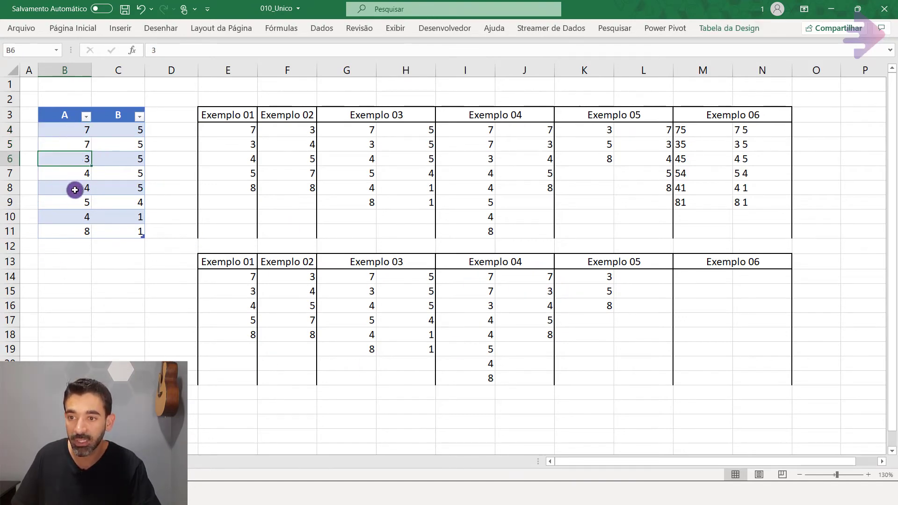
pyautogui.click(603, 291)
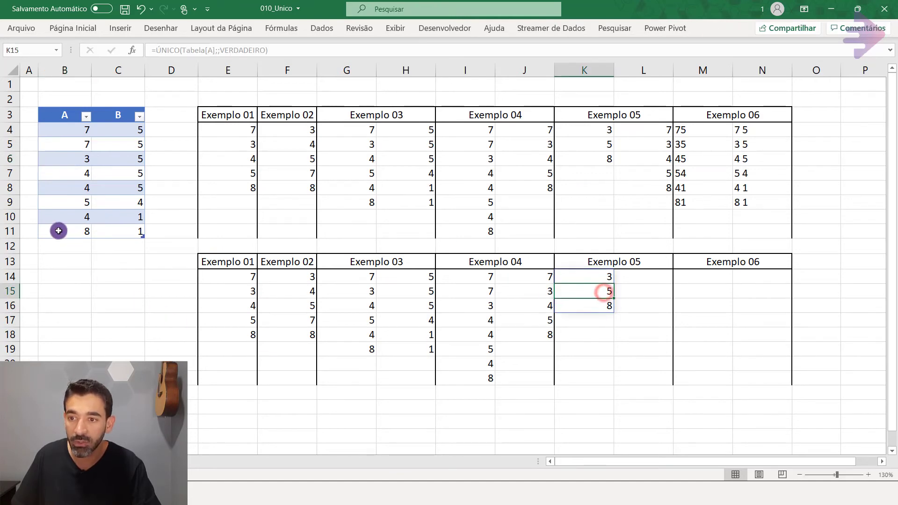
pyautogui.click(65, 201)
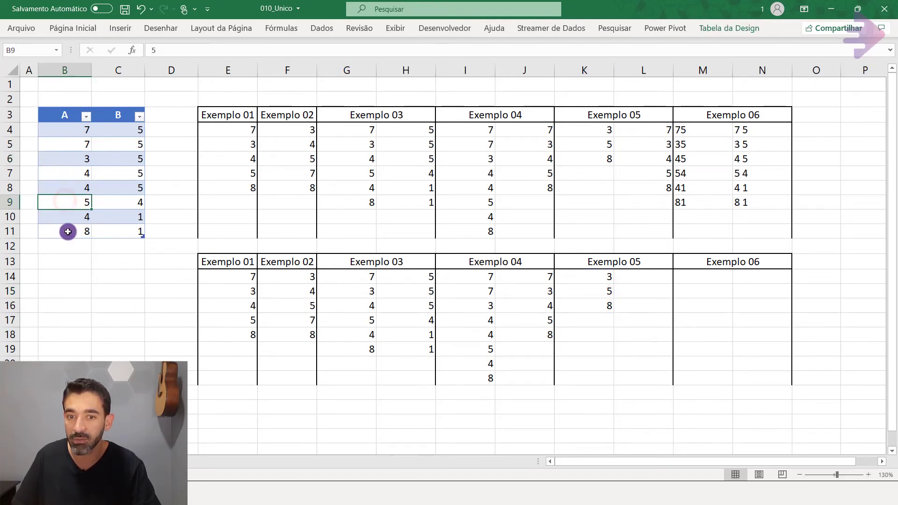
pyautogui.click(585, 305)
pyautogui.click(63, 231)
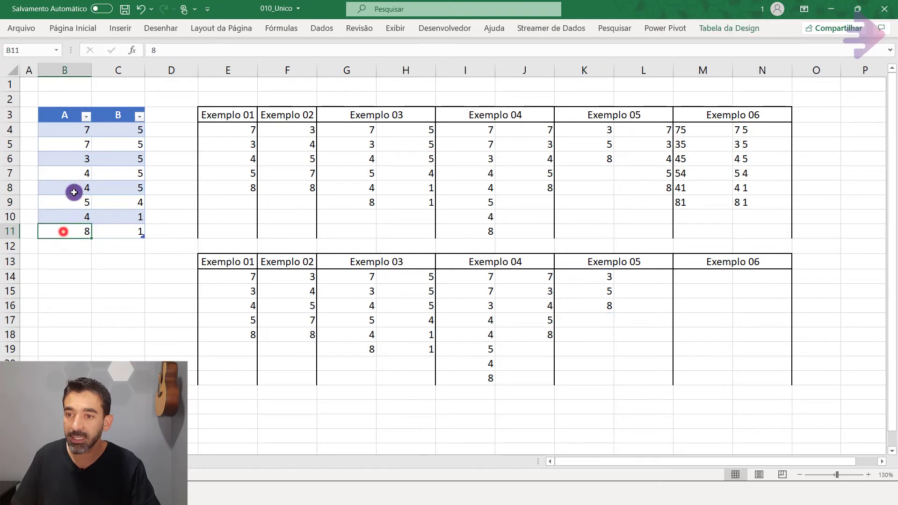
pyautogui.click(602, 322)
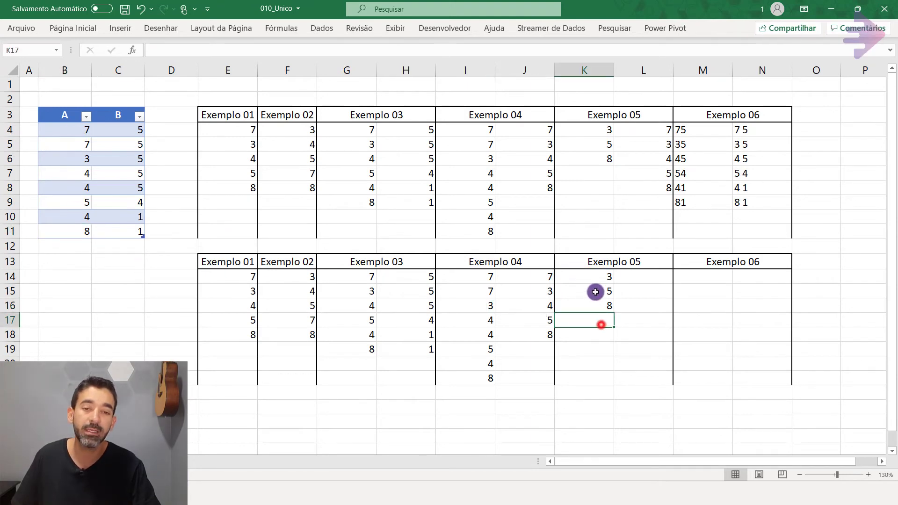
pyautogui.moveTo(595, 277); pyautogui.dragTo(601, 308)
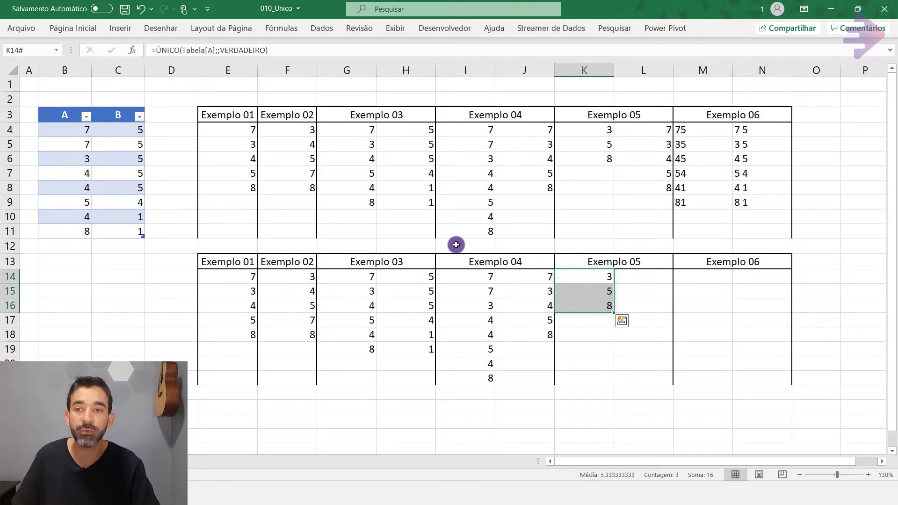
pyautogui.click(237, 47)
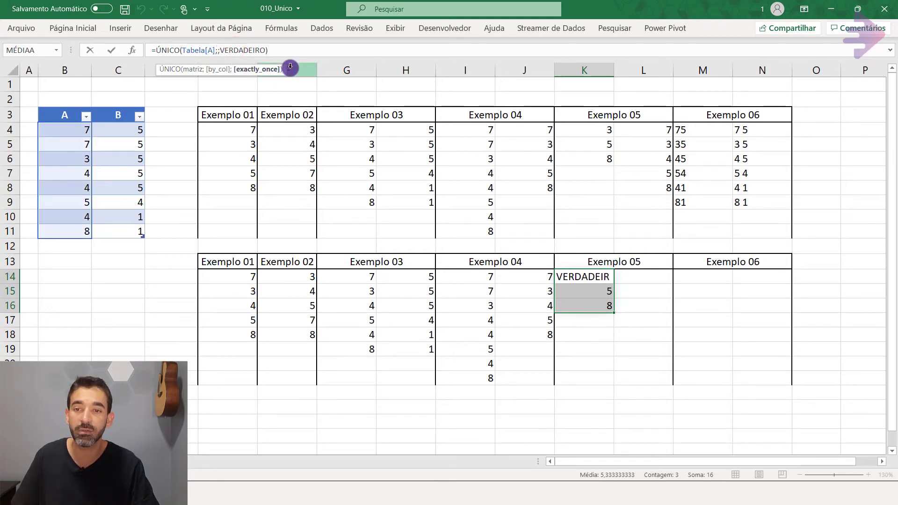
pyautogui.hotkey('ctrl', 'Return')
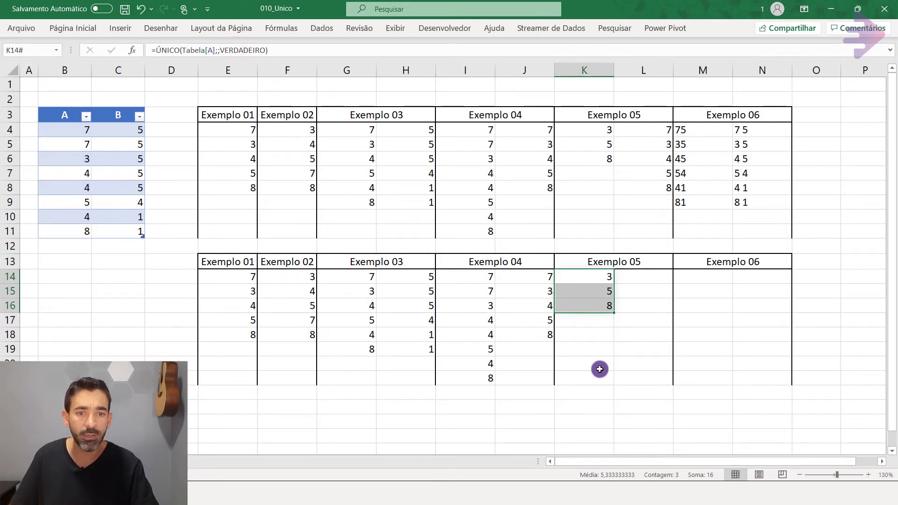
# Copy the full formula text of cell K14 into cell L14 so the Tabela[A] reference is kept.
pyautogui.click(647, 276)
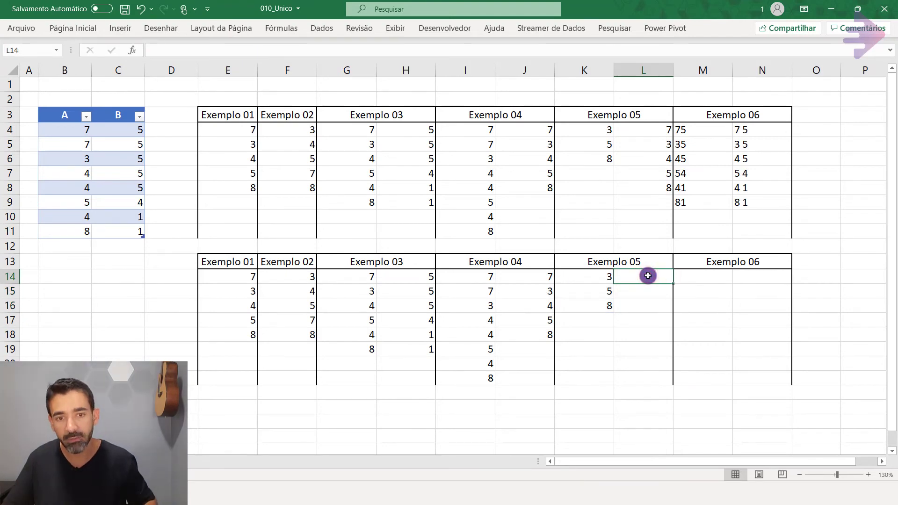
pyautogui.click(592, 276)
pyautogui.moveTo(289, 50); pyautogui.dragTo(2, 29)
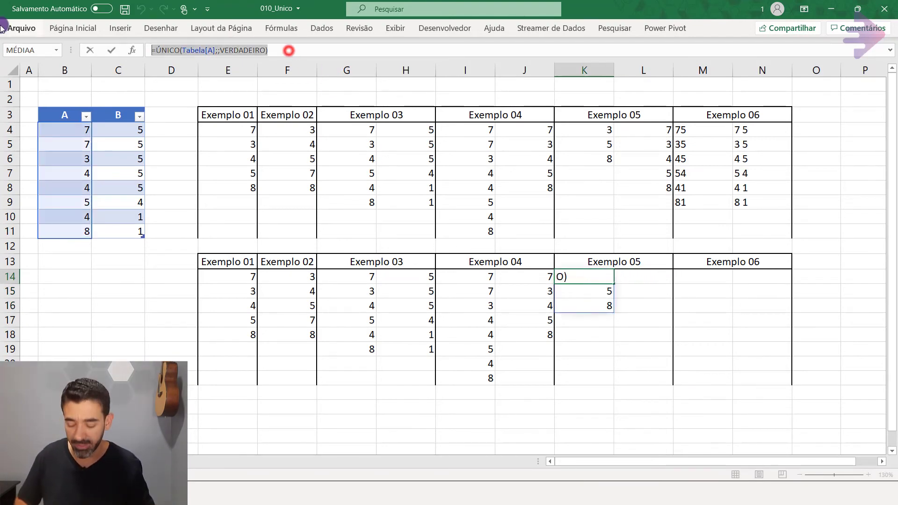
pyautogui.hotkey('ctrl', 'c')
pyautogui.press('Tab')
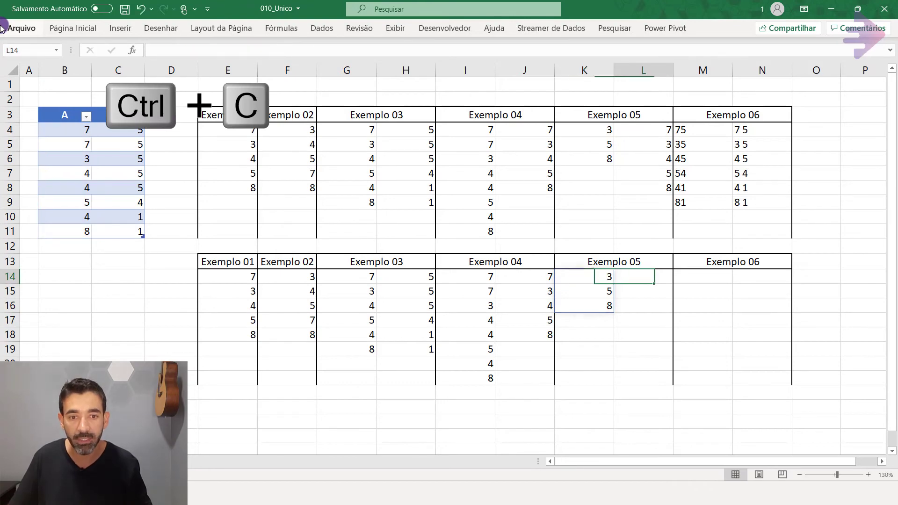
pyautogui.hotkey('ctrl', 'v')
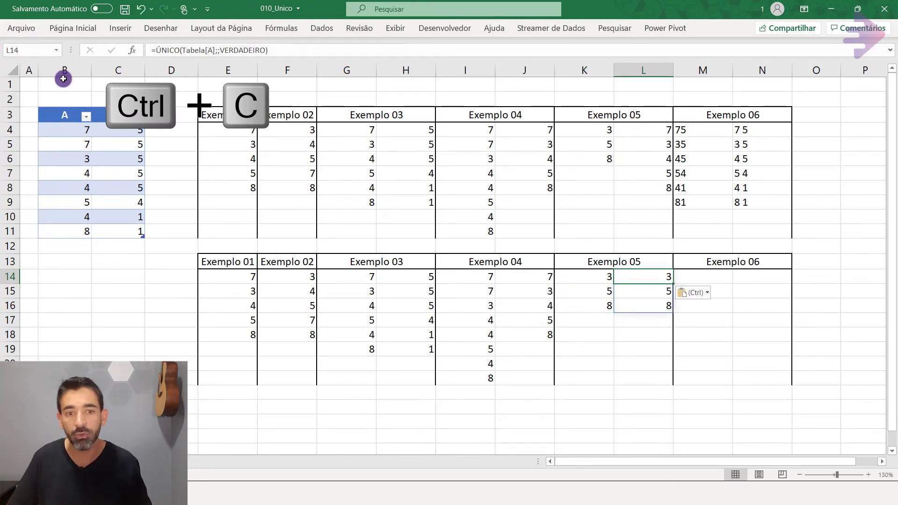
# Change the exactly_once argument of the formula in cell L14 to FALSO.
pyautogui.click(247, 50)
pyautogui.doubleClick(247, 50)
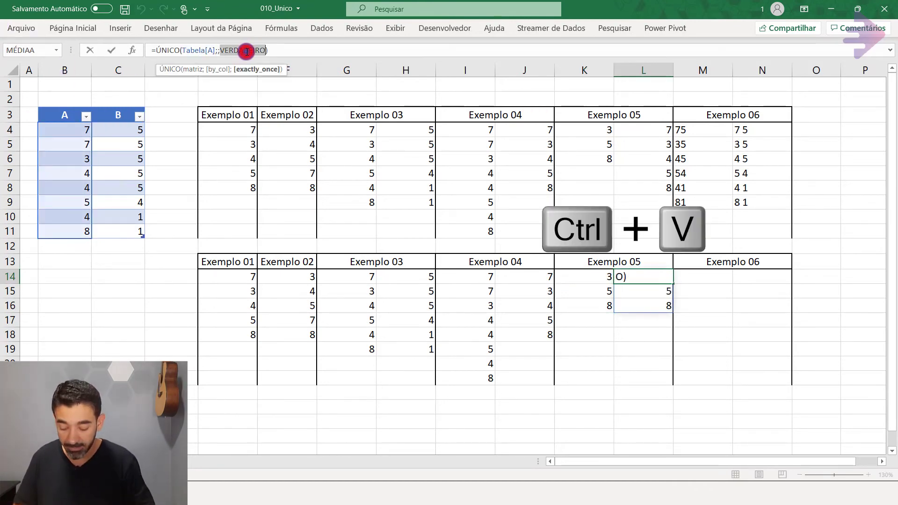
pyautogui.write('falso')
pyautogui.press('Tab')
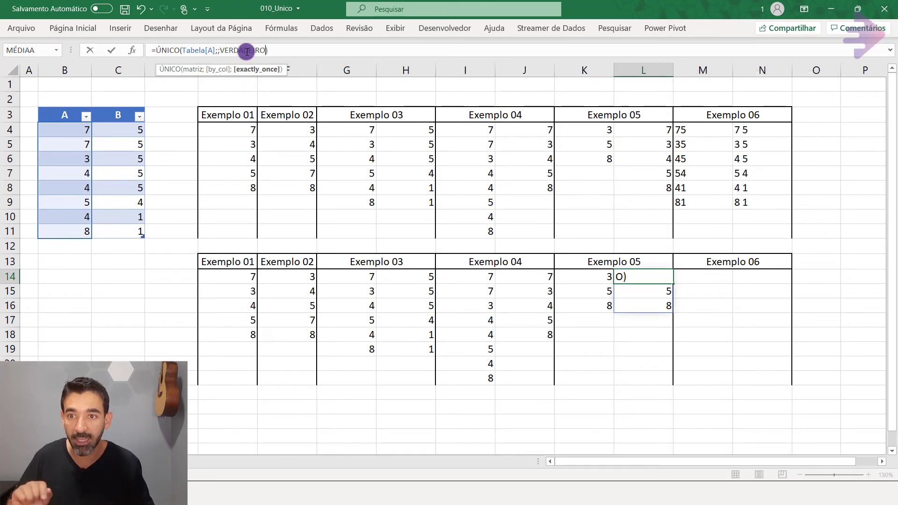
pyautogui.doubleClick(246, 50)
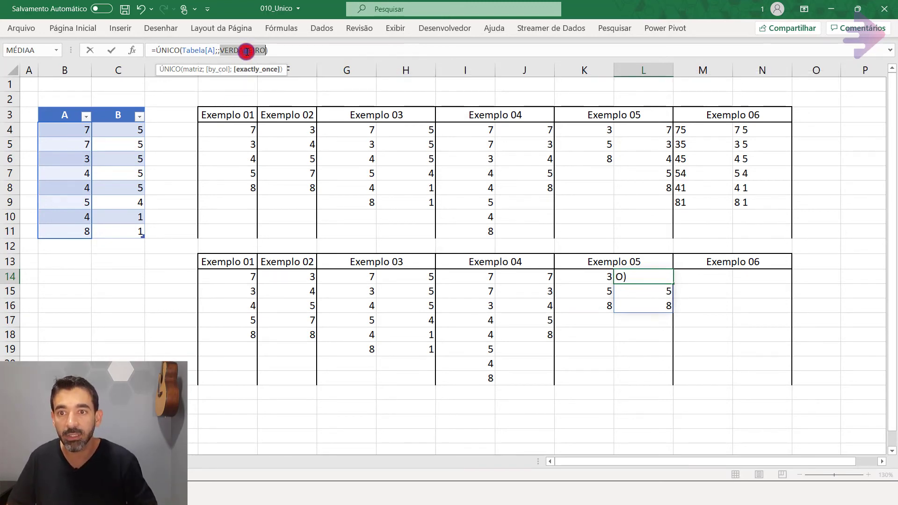
pyautogui.write('falso')
pyautogui.press('Down')
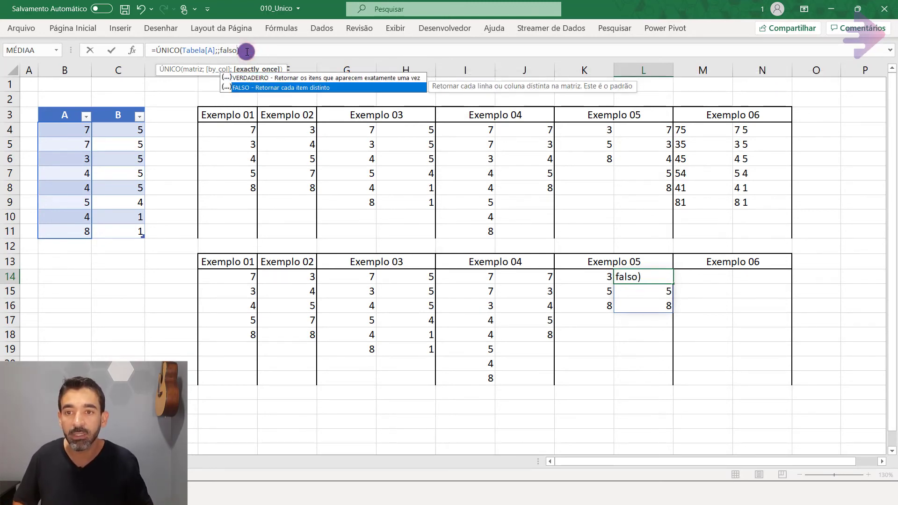
pyautogui.press('Tab')
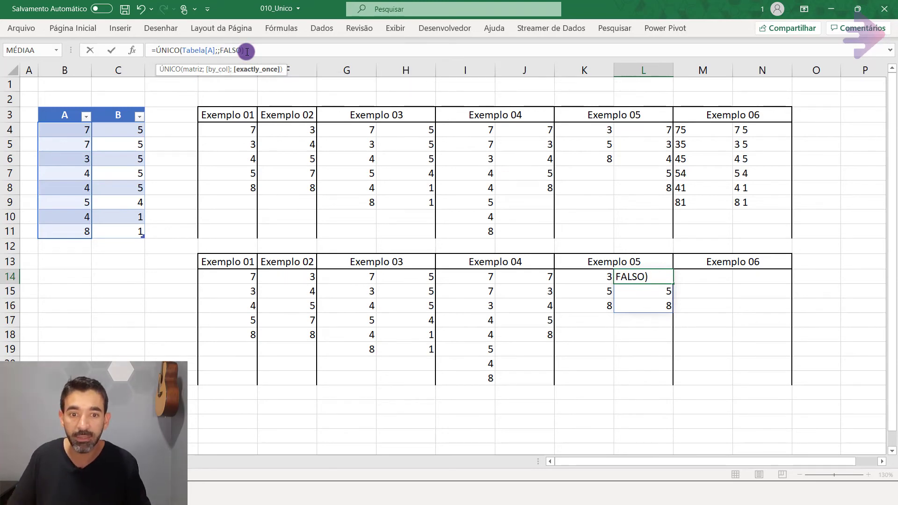
pyautogui.write(')')
pyautogui.hotkey('ctrl', 'Return')
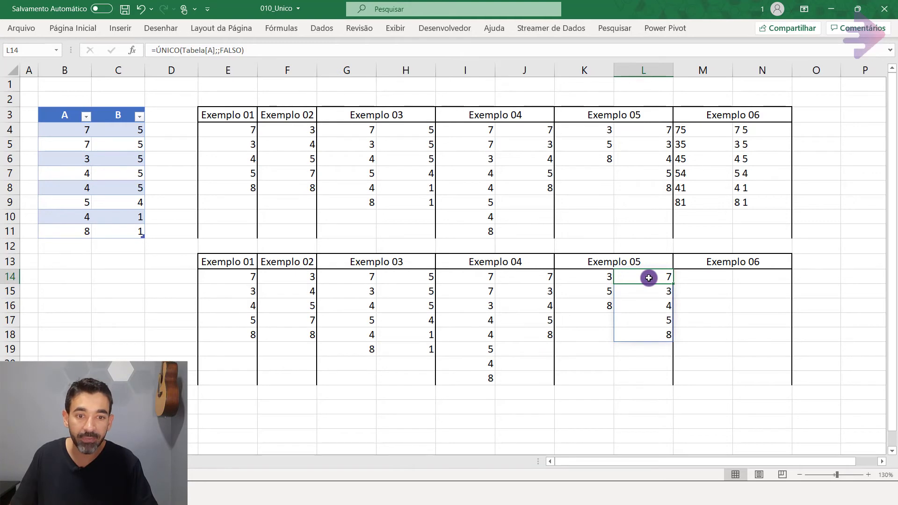
# Compare the lower Exemplo 05 result in L14:L18 with the lower Exemplo 01 result in E14:E18 and their formulas.
pyautogui.moveTo(649, 278); pyautogui.dragTo(660, 335)
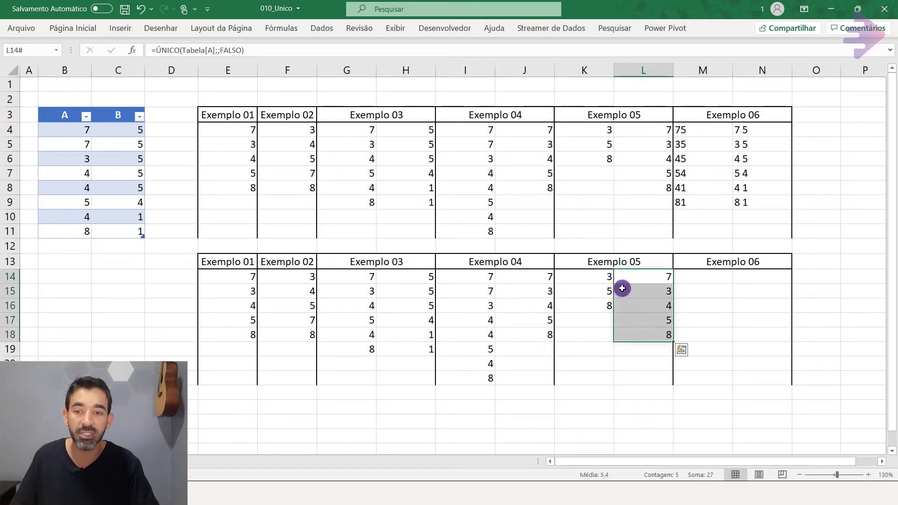
pyautogui.moveTo(226, 275); pyautogui.dragTo(234, 330)
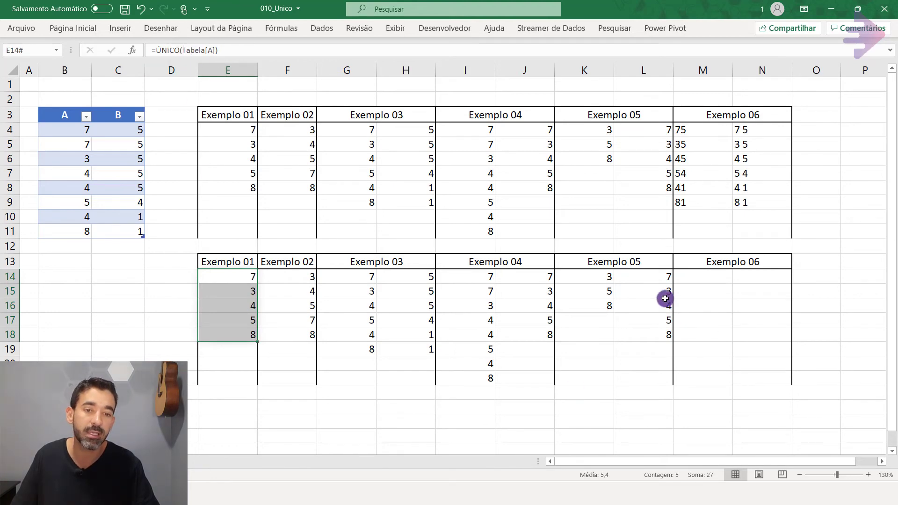
pyautogui.click(653, 275)
pyautogui.moveTo(653, 274); pyautogui.dragTo(656, 327)
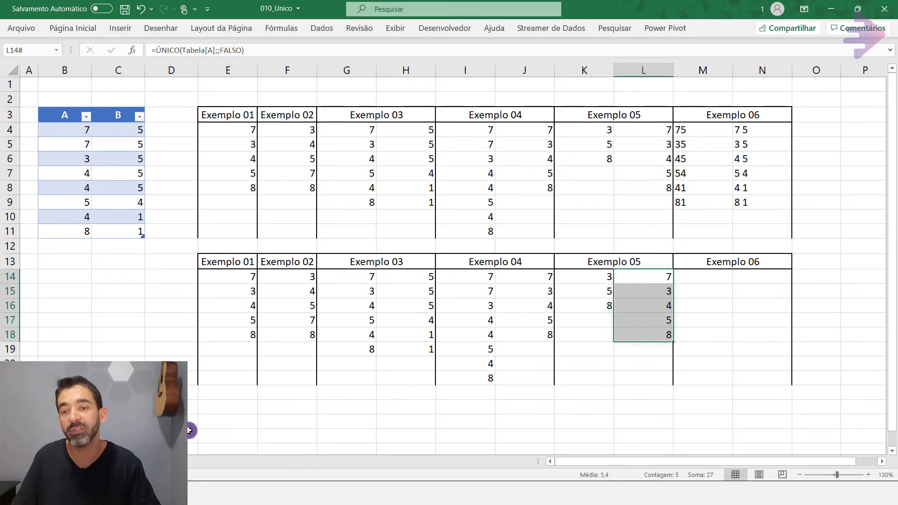
pyautogui.click(234, 275)
pyautogui.moveTo(239, 309); pyautogui.dragTo(241, 338)
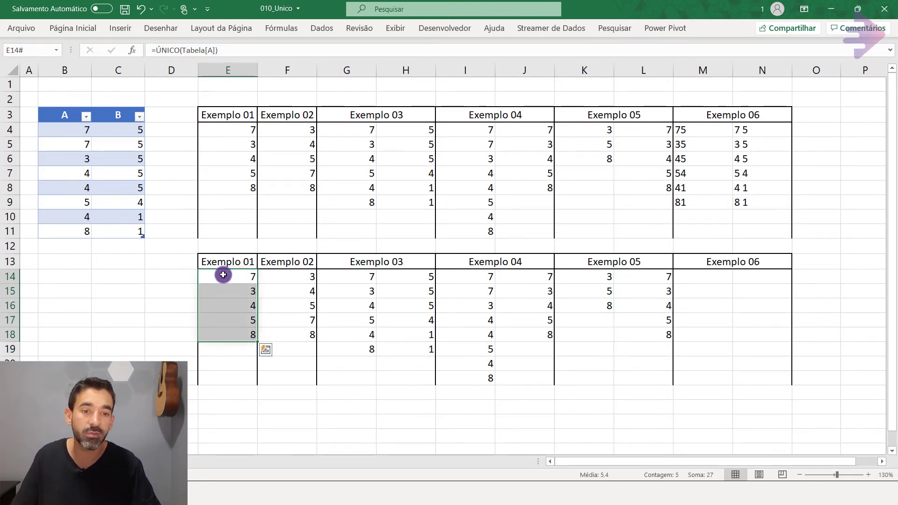
# Examine the first table row's A and B values and how the upper Exemplo 06 formula in M4 joins both columns.
pyautogui.click(700, 283)
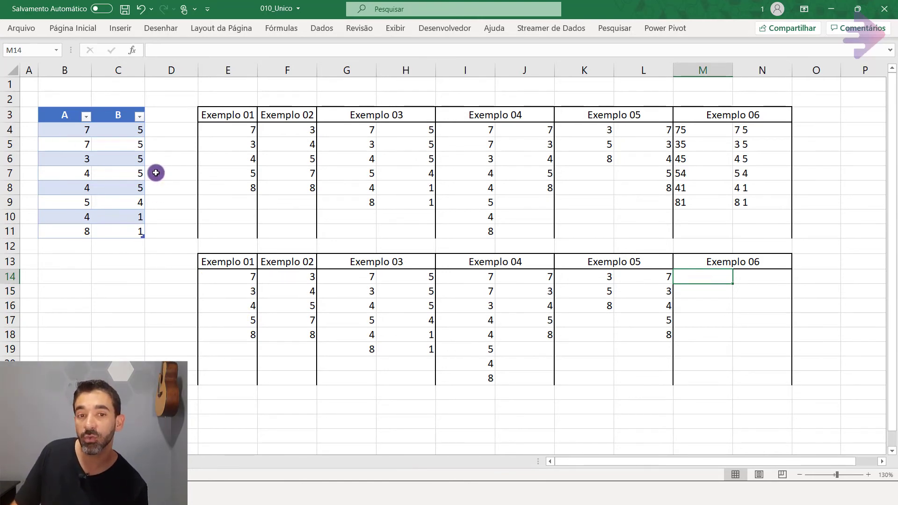
pyautogui.moveTo(70, 128); pyautogui.dragTo(114, 127)
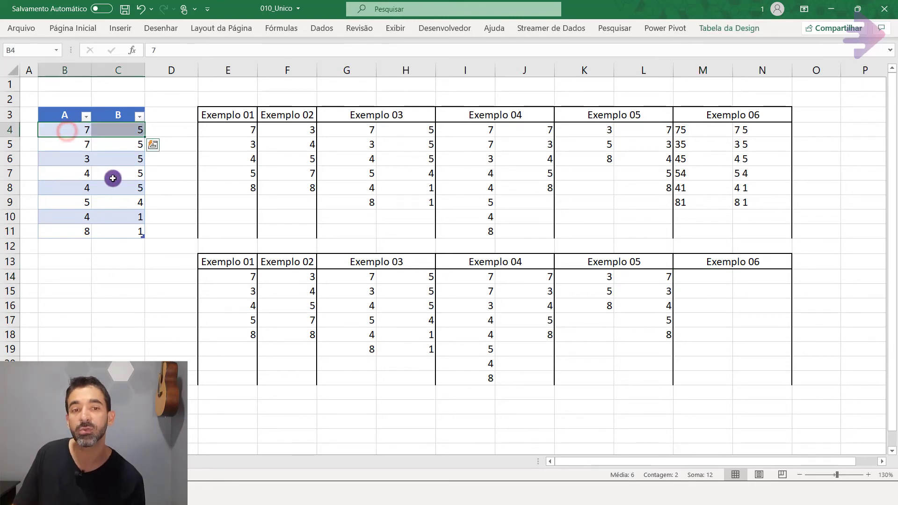
pyautogui.click(712, 131)
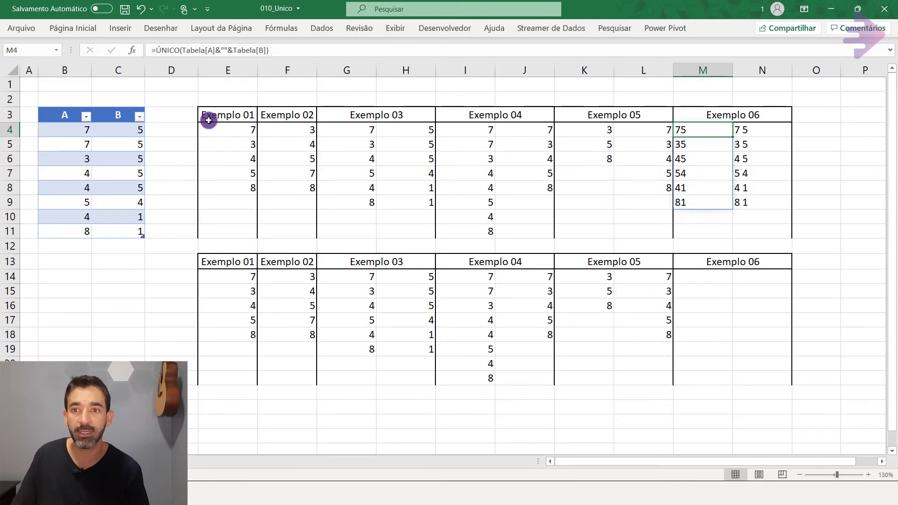
pyautogui.click(216, 46)
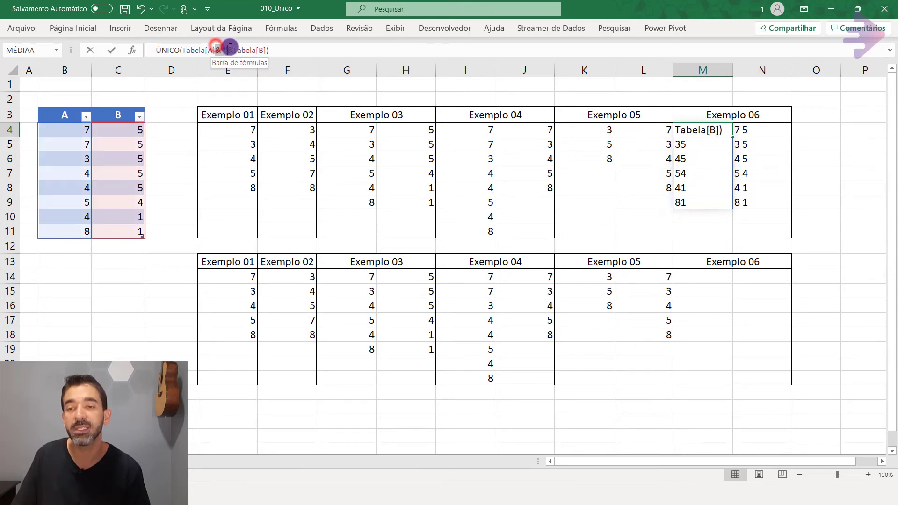
pyautogui.press('BackSpace')
pyautogui.press('Return')
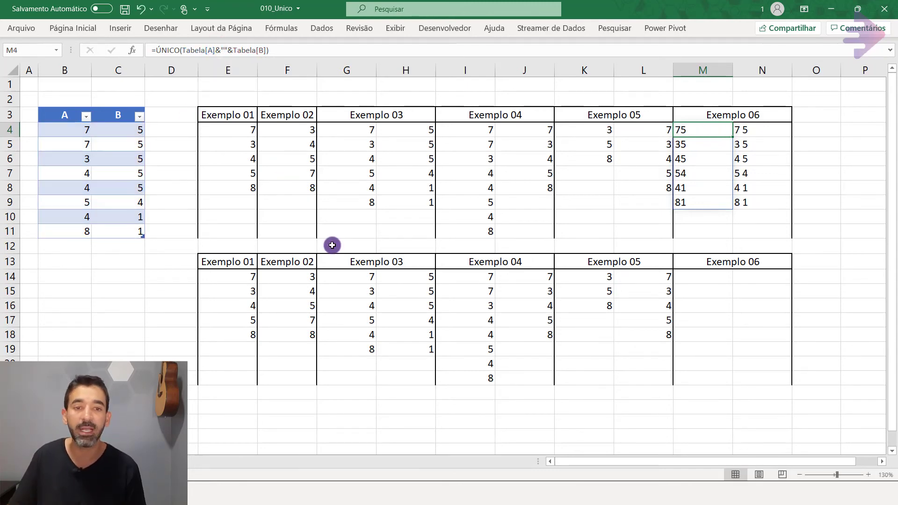
# Enter =ÚNICO(Tabela[A]&Tabela[B]) in cell M14 under the lower Exemplo 06 header.
pyautogui.click(708, 277)
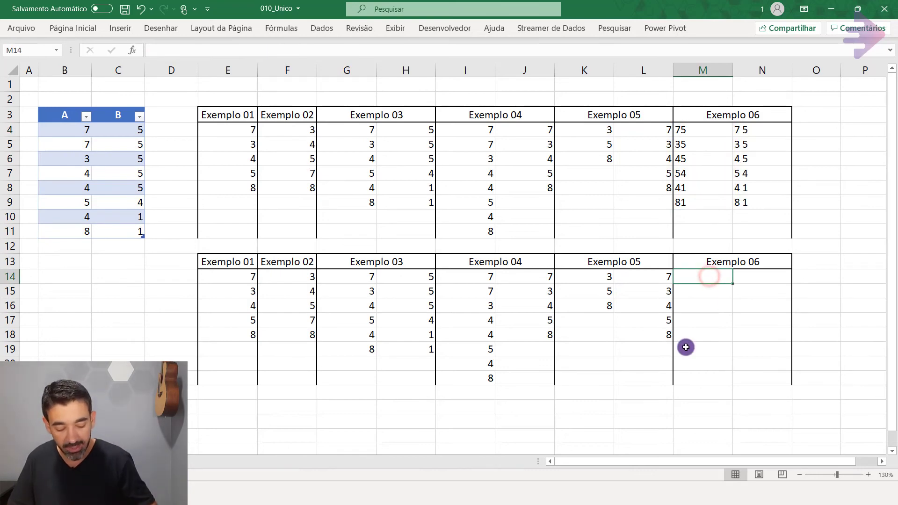
pyautogui.write('=')
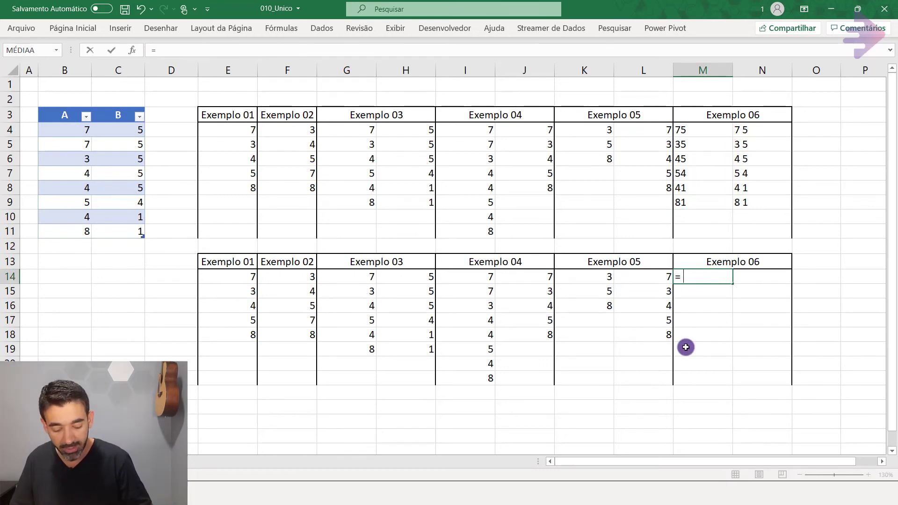
pyautogui.write('j')
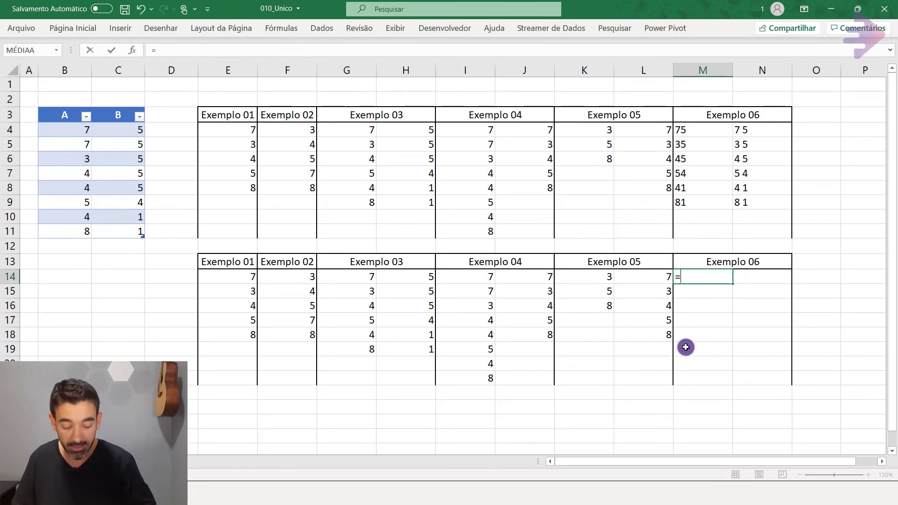
pyautogui.write('ú')
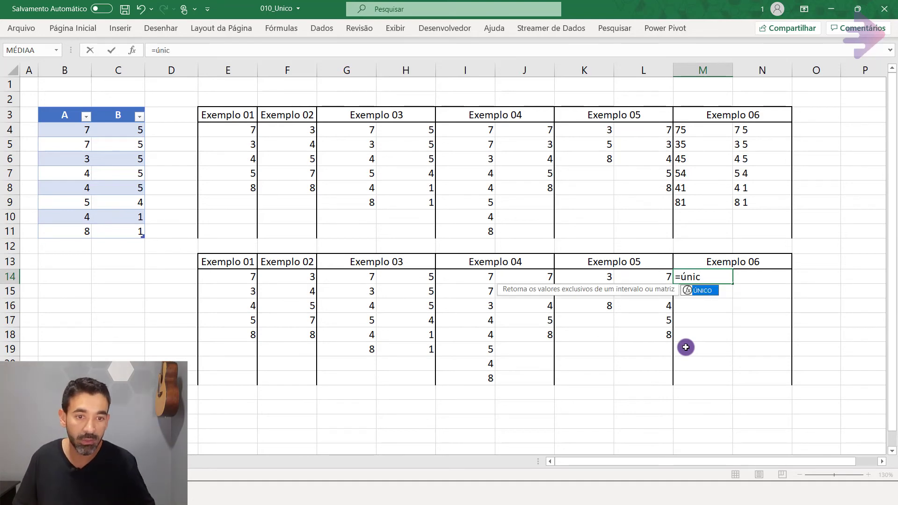
pyautogui.write('nic')
pyautogui.press('Tab')
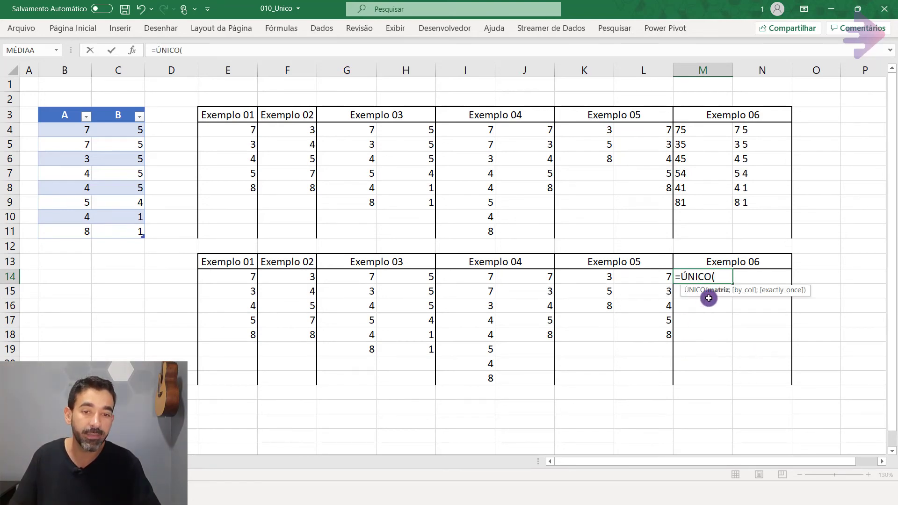
pyautogui.moveTo(75, 131); pyautogui.dragTo(75, 230)
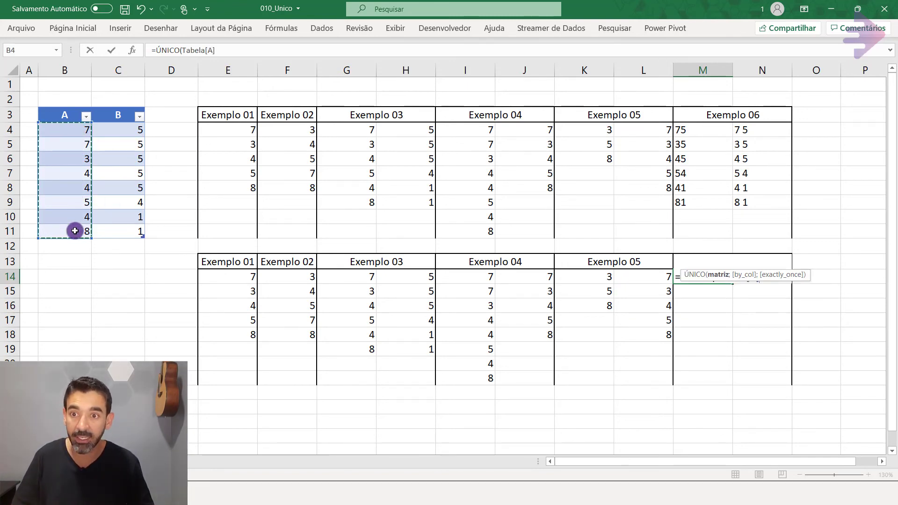
pyautogui.write('&')
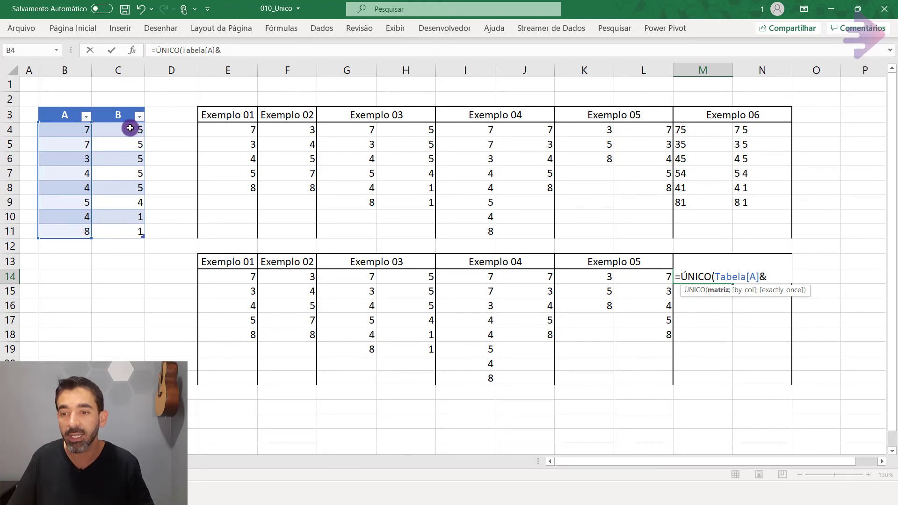
pyautogui.moveTo(130, 128); pyautogui.dragTo(125, 226)
pyautogui.write(')')
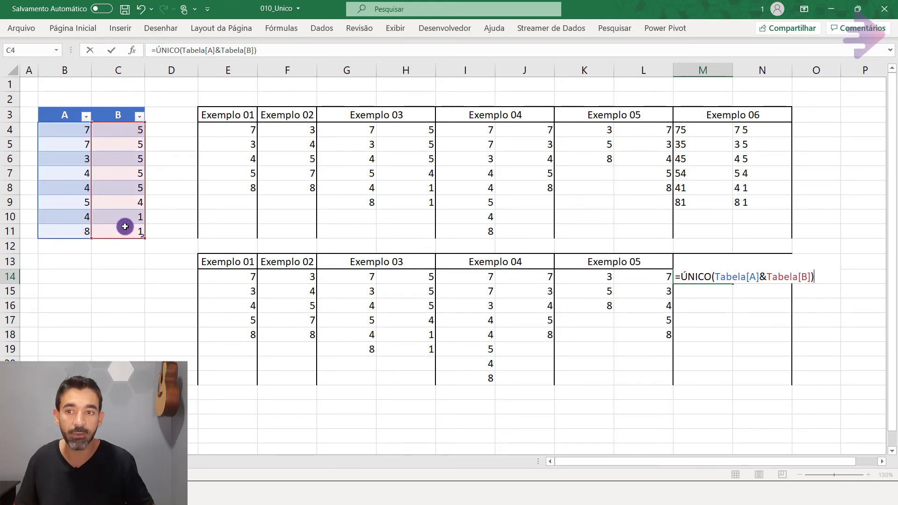
pyautogui.hotkey('ctrl', 'Return')
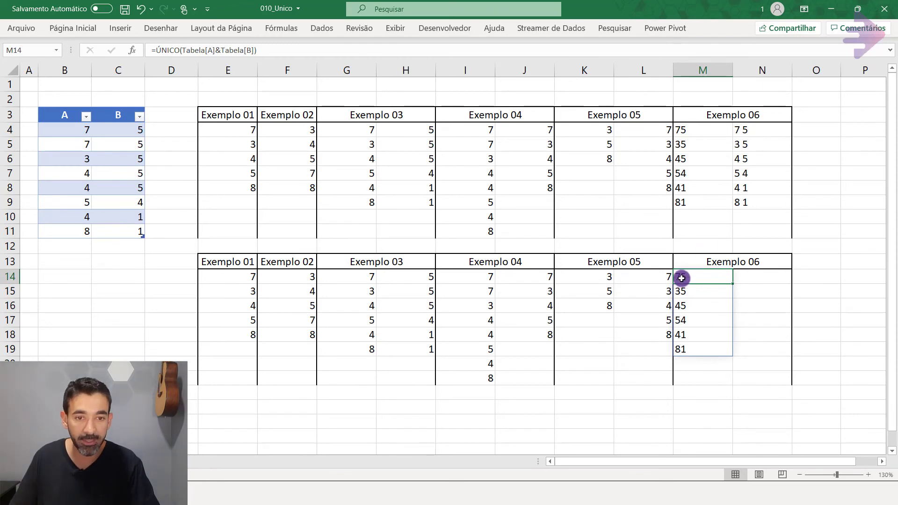
# Compare the A and B value pairs in table rows 4 to 8 with the joined values listed from M14 down.
pyautogui.moveTo(76, 130); pyautogui.dragTo(110, 132)
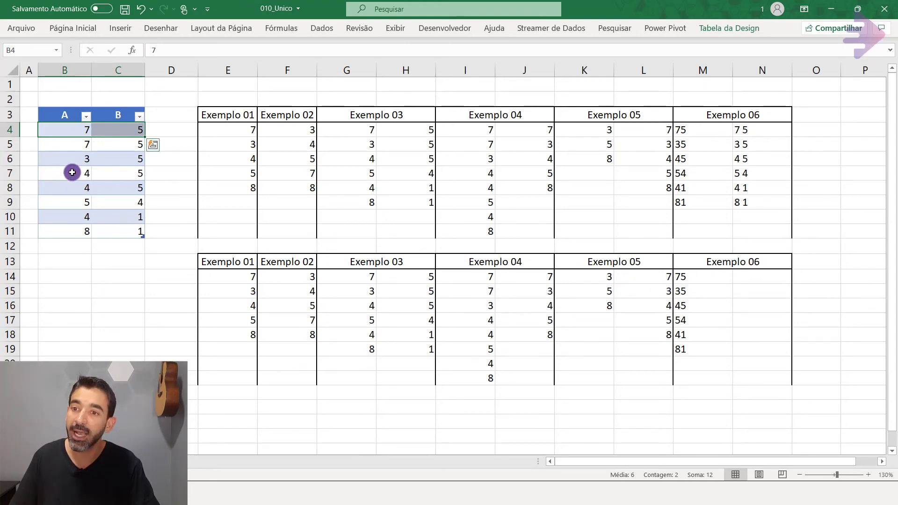
pyautogui.moveTo(70, 150); pyautogui.dragTo(123, 150)
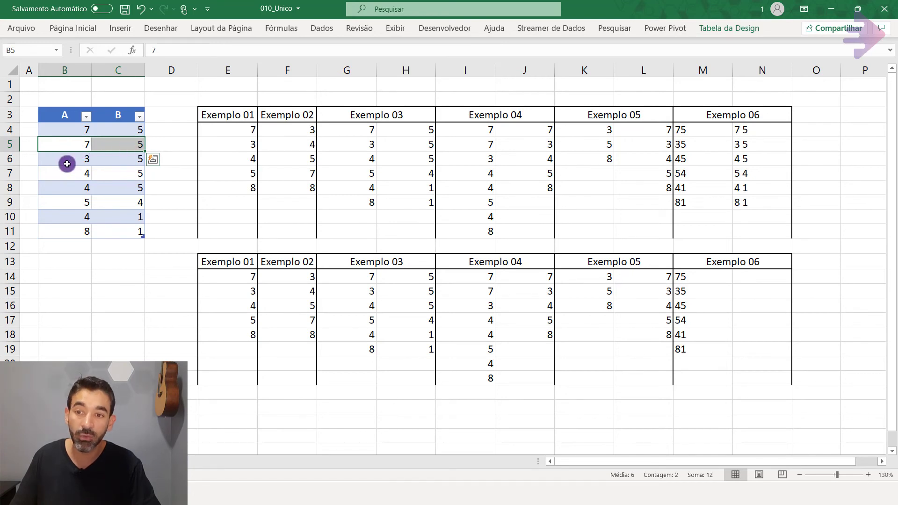
pyautogui.moveTo(82, 127)
pyautogui.mouseDown()
pyautogui.moveTo(110, 128)
pyautogui.moveTo(136, 145)
pyautogui.mouseUp()
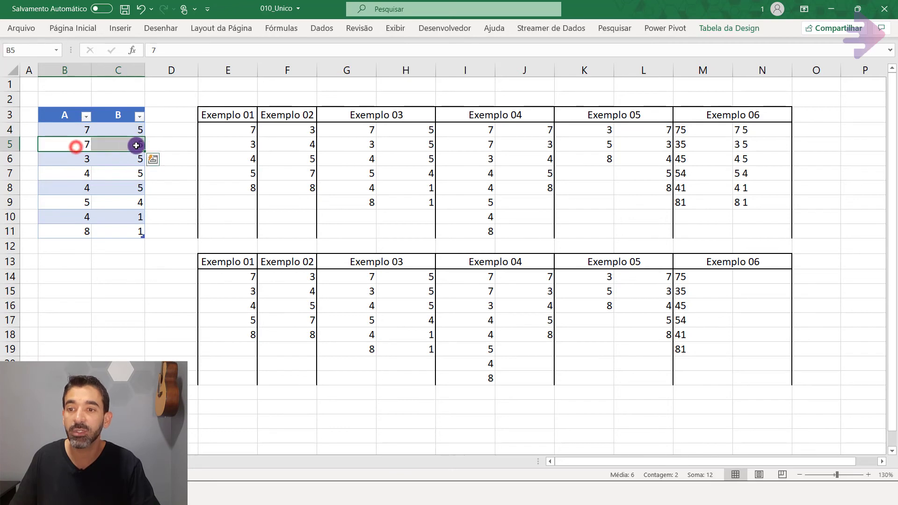
pyautogui.moveTo(71, 159); pyautogui.dragTo(127, 159)
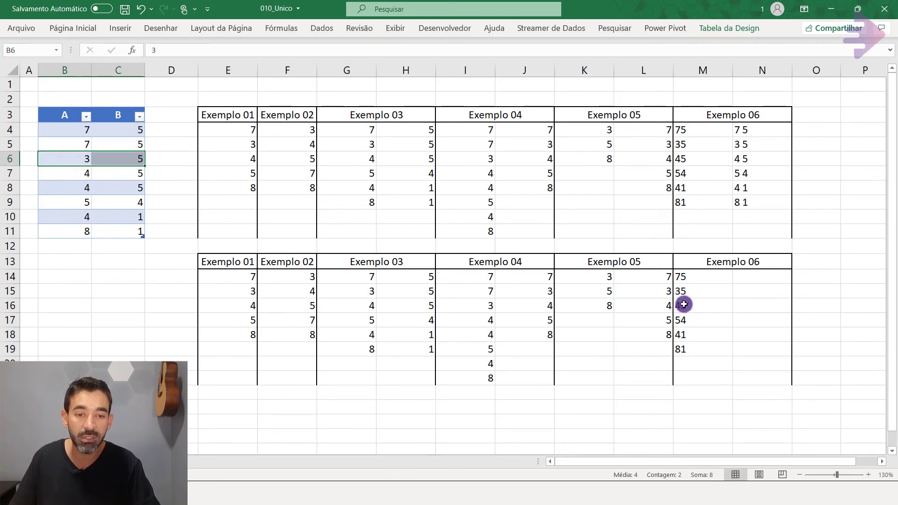
pyautogui.moveTo(75, 173); pyautogui.dragTo(129, 183)
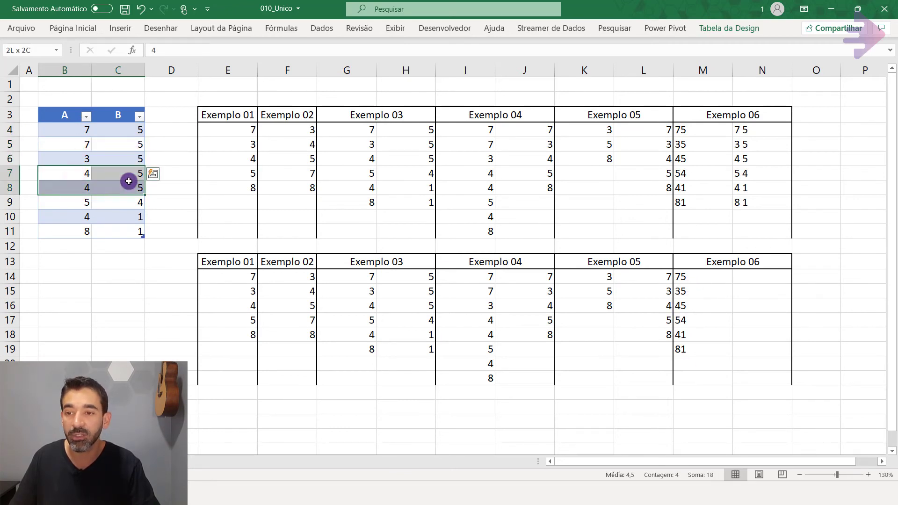
pyautogui.click(688, 309)
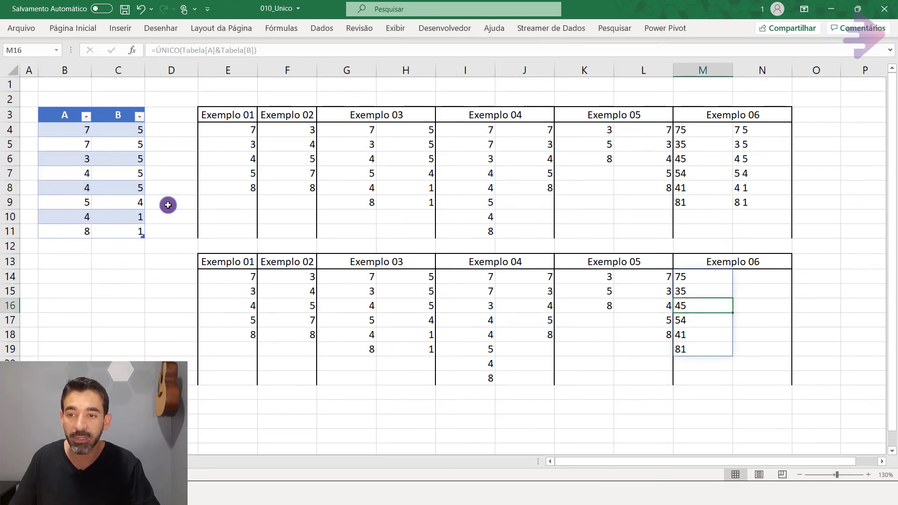
# Set cell C5 in table column B to 6 and check the joined values in M14 and M15.
pyautogui.click(117, 157)
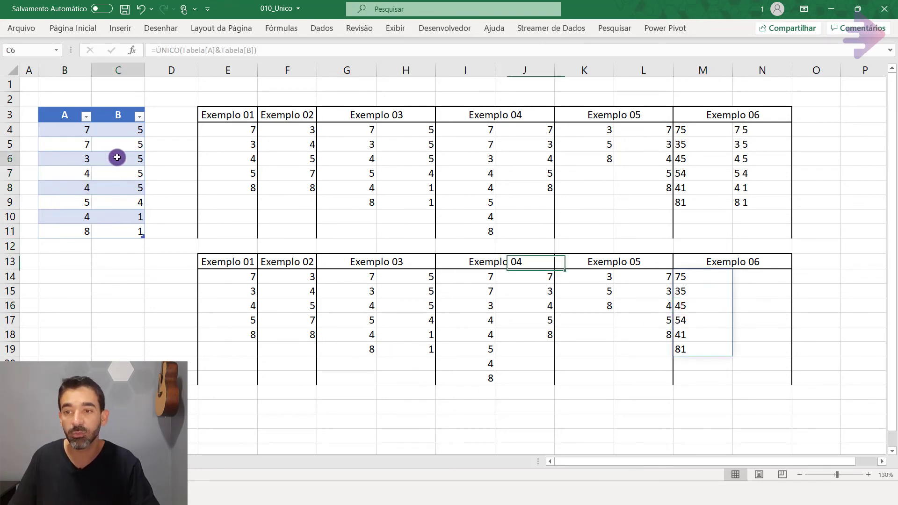
pyautogui.click(127, 145)
pyautogui.write('6')
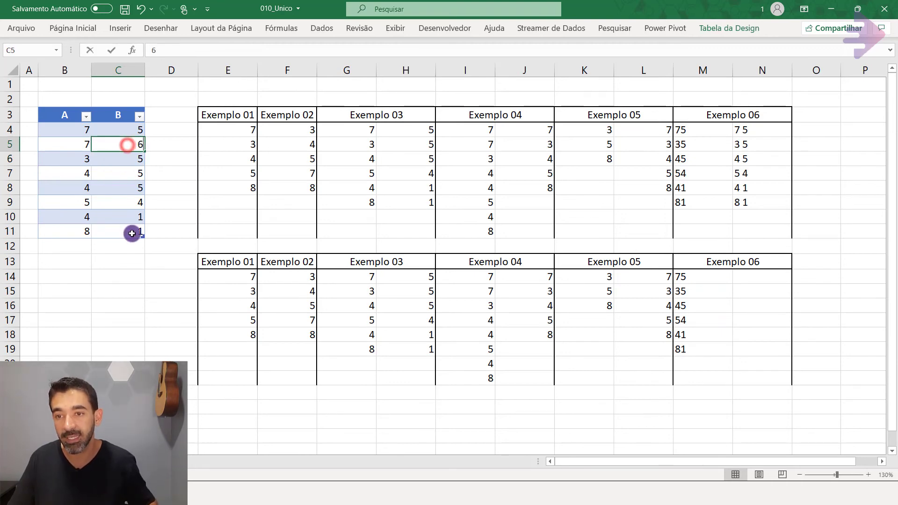
pyautogui.hotkey('ctrl', 'Return')
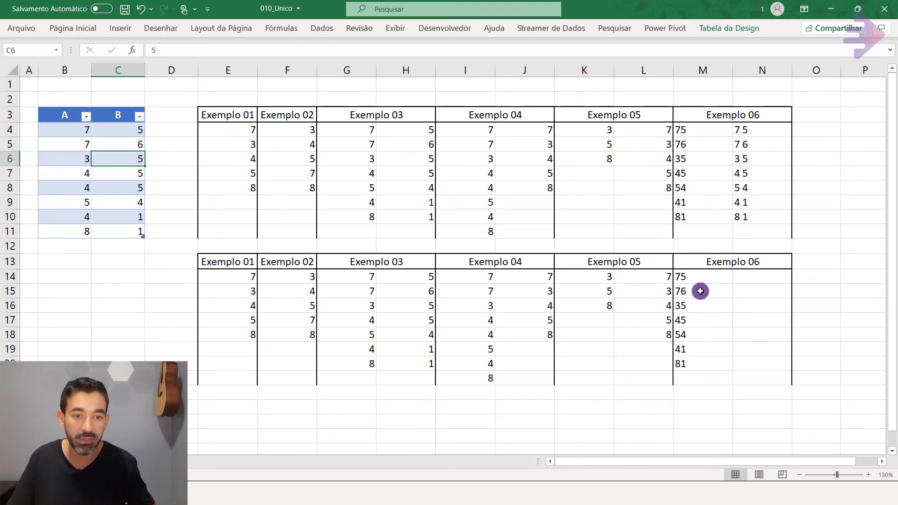
pyautogui.click(700, 291)
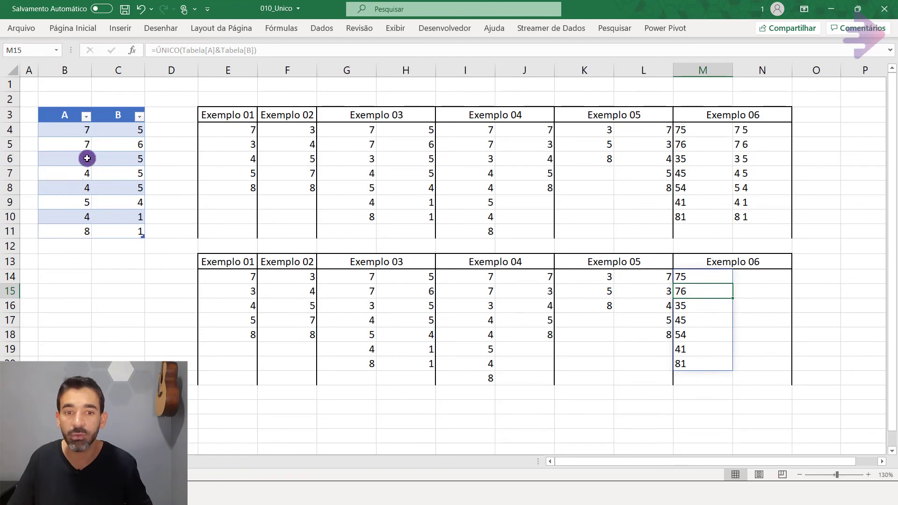
pyautogui.click(679, 277)
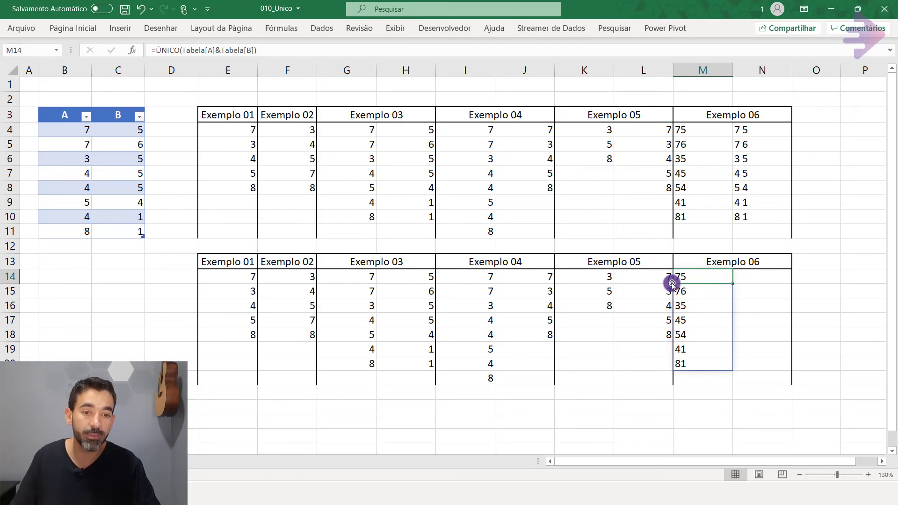
# Check the upper Exemplo 06 formula in N4 and copy the M14 formula =ÚNICO(Tabela[A]&Tabela[B]) as text into N14.
pyautogui.click(767, 276)
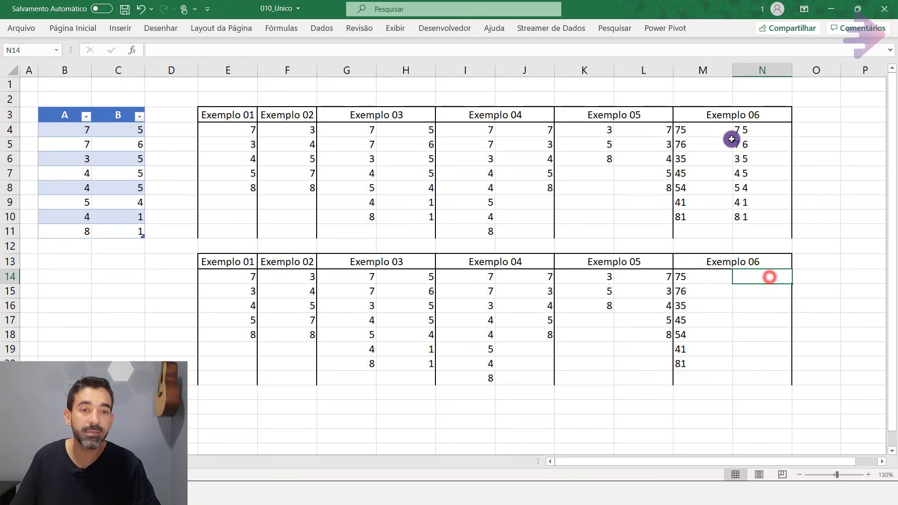
pyautogui.click(753, 126)
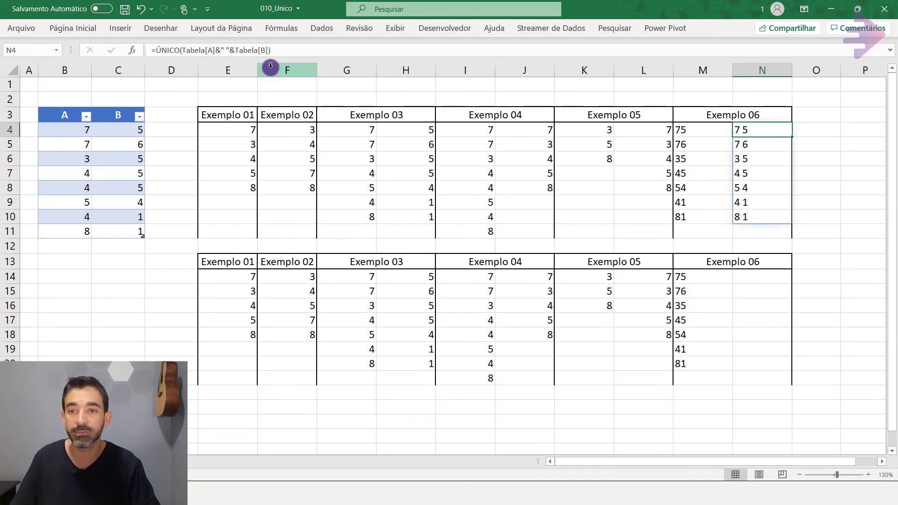
pyautogui.click(683, 276)
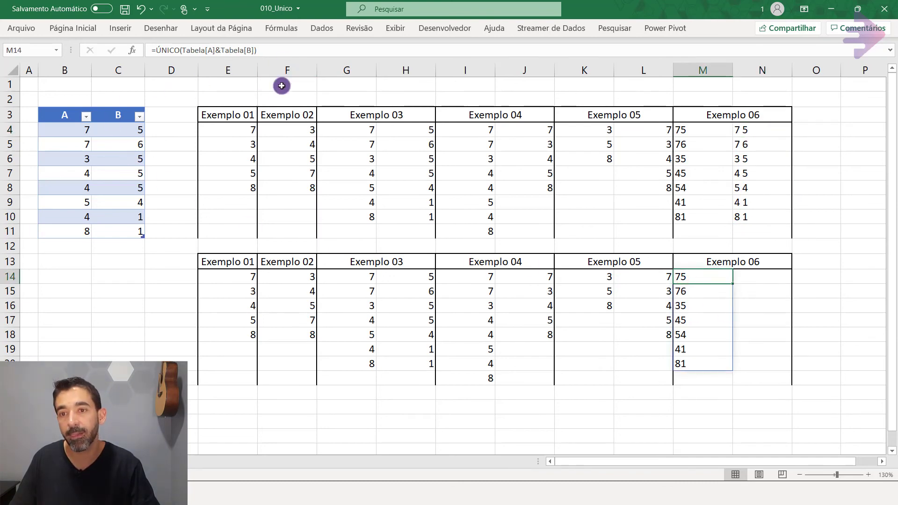
pyautogui.tripleClick(281, 51)
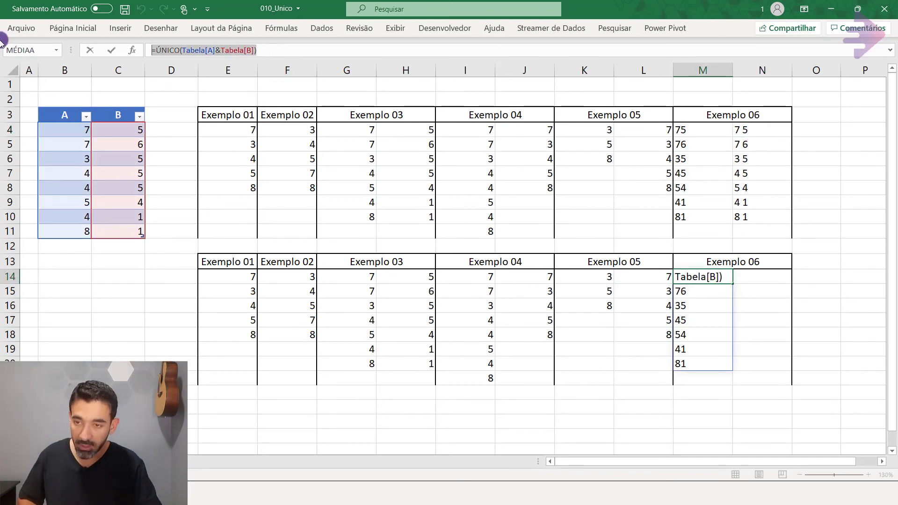
pyautogui.hotkey('ctrl', 'c')
pyautogui.press('Escape')
pyautogui.press('Right')
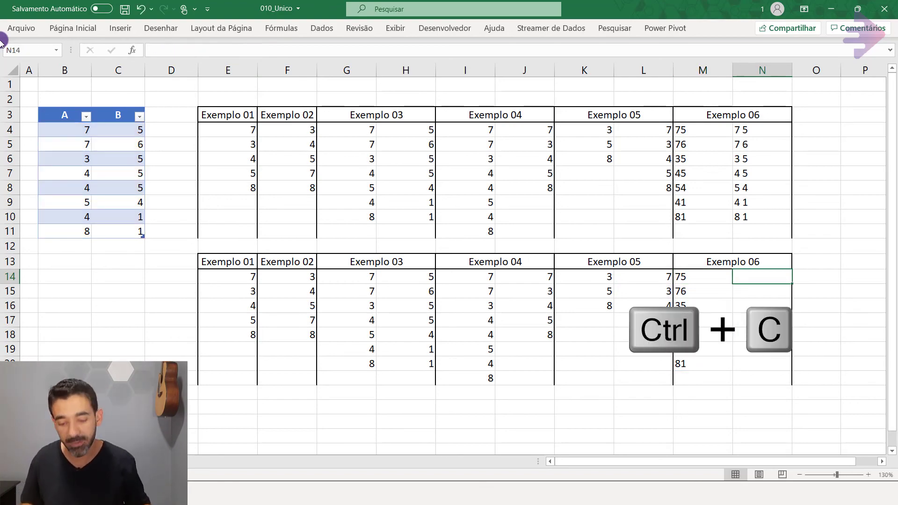
pyautogui.hotkey('ctrl', 'v')
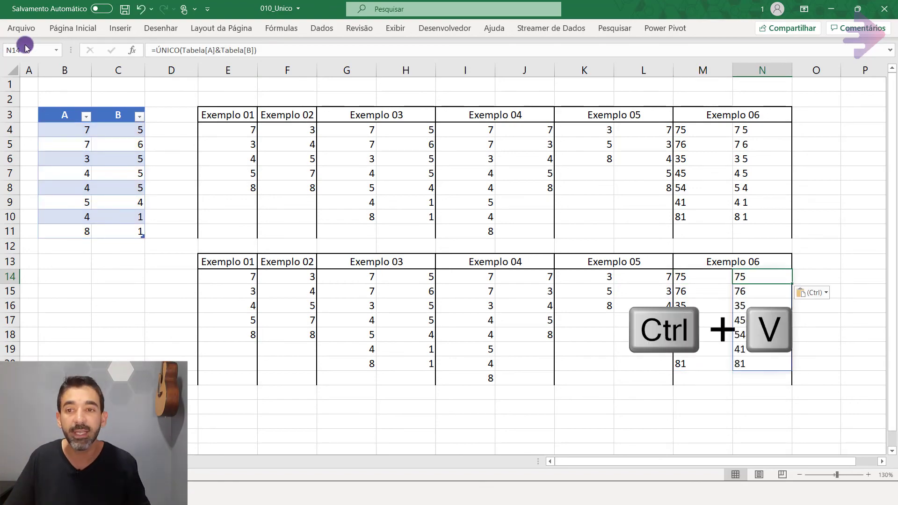
# Add a space separator between the joined columns in N14, making the formula =ÚNICO(Tabela[A]&" "&Tabela[B]).
pyautogui.press('F2')
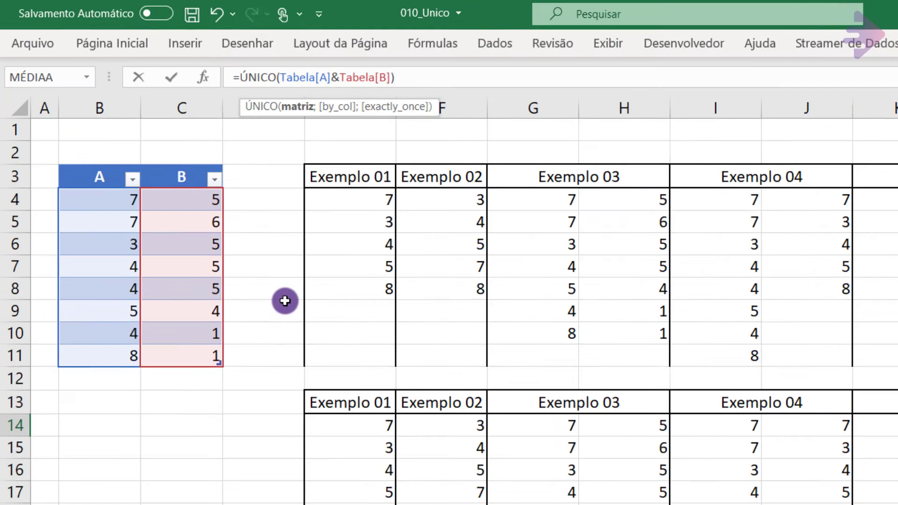
pyautogui.write('"')
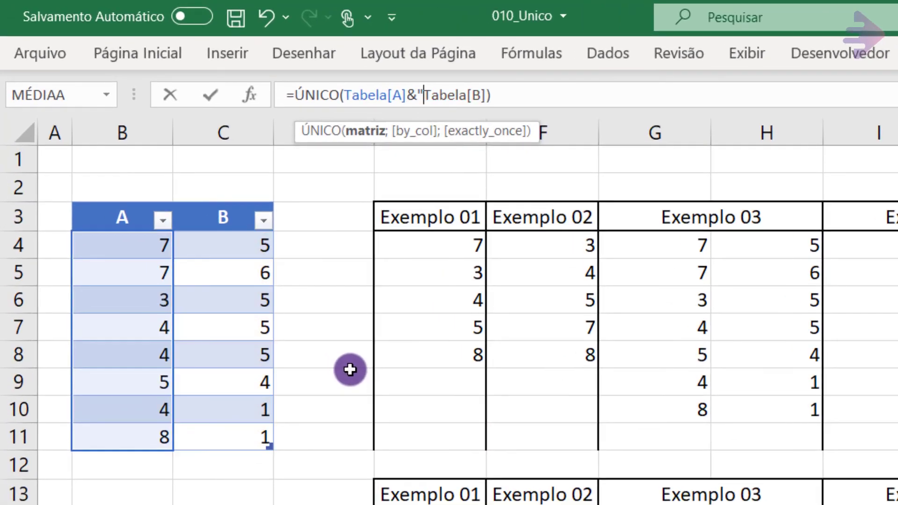
pyautogui.write(' "')
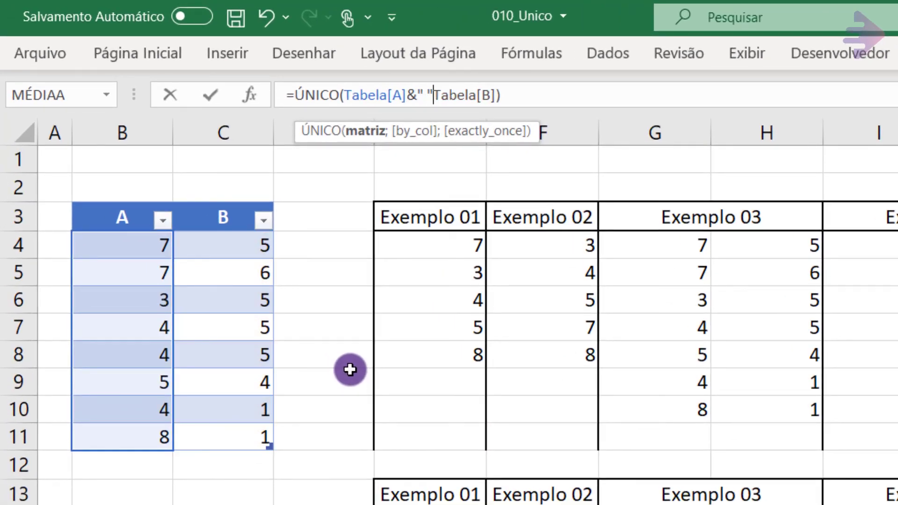
pyautogui.write('&')
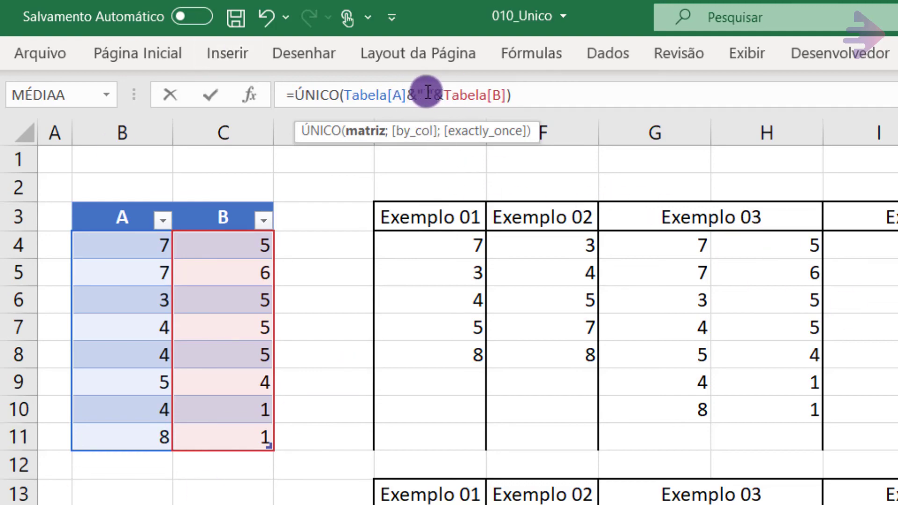
pyautogui.press('Return')
pyautogui.press('Up')
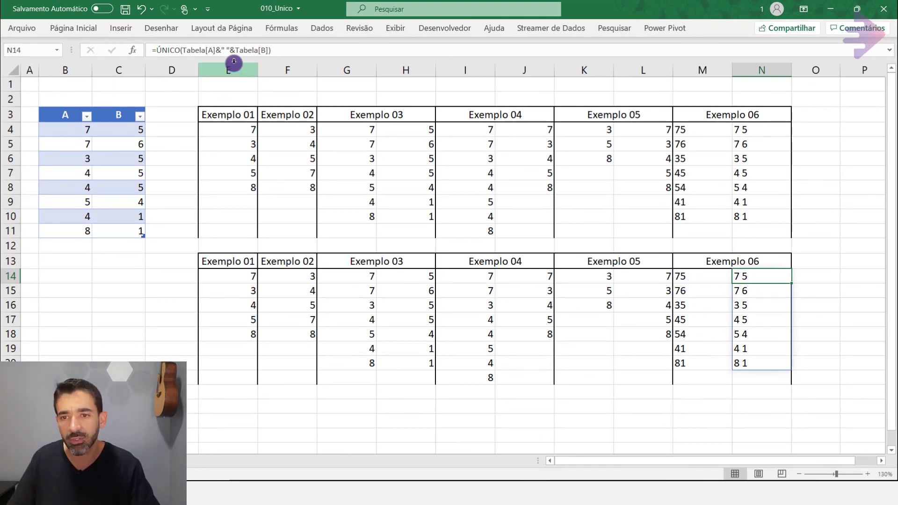
# Try "x" as the separator in the N14 formula and restore the single space between the quotes.
pyautogui.click(227, 50)
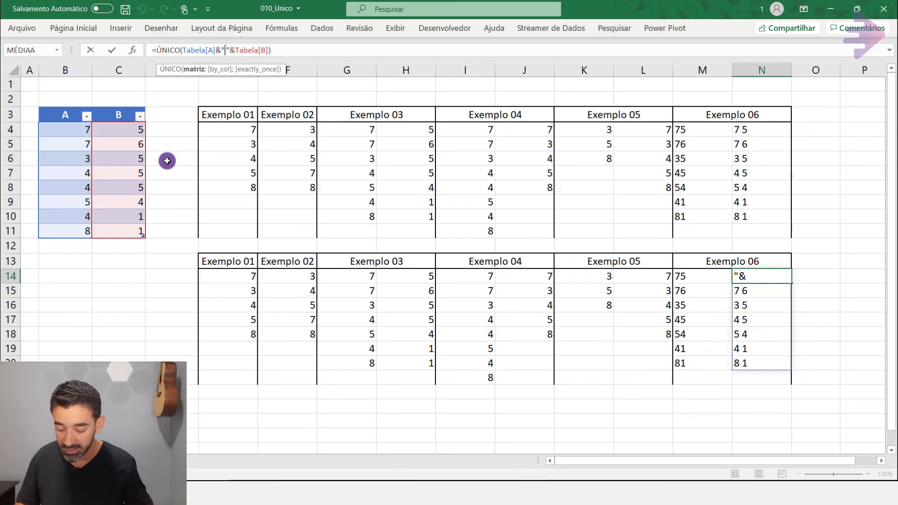
pyautogui.write('x')
pyautogui.hotkey('ctrl', 'Return')
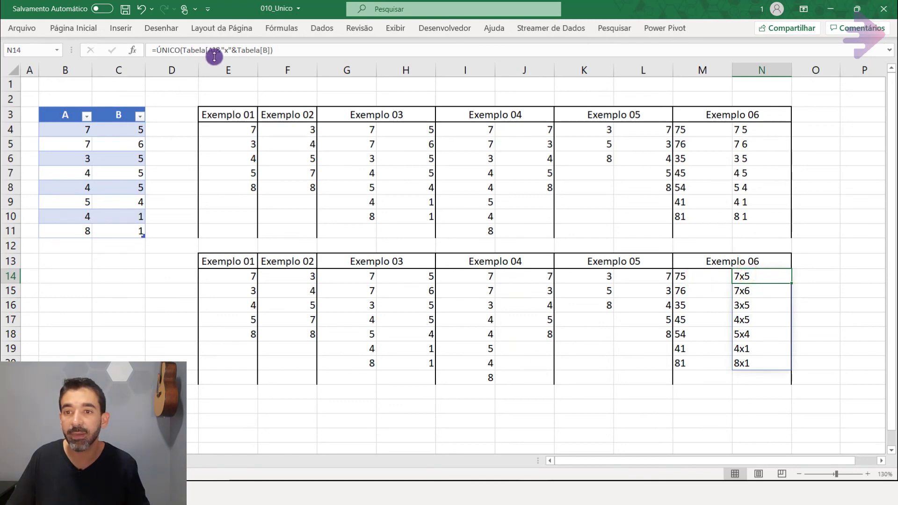
pyautogui.click(227, 50)
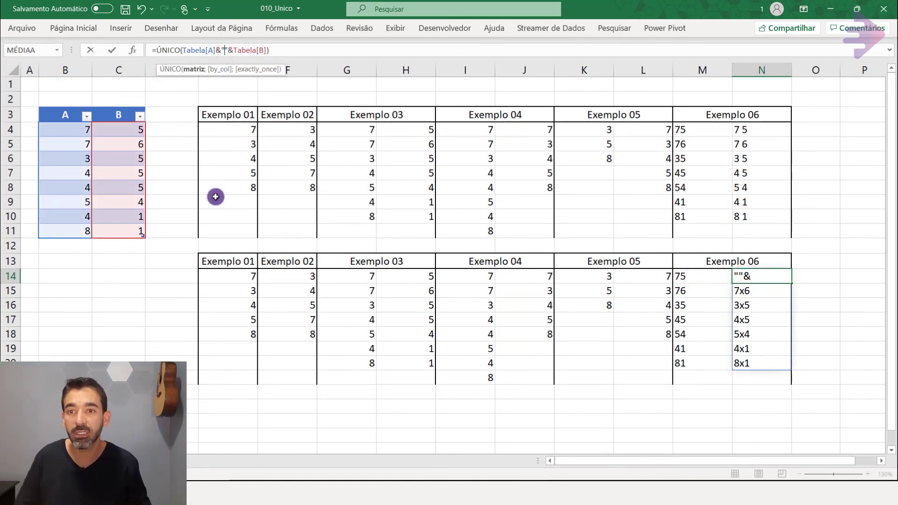
pyautogui.hotkey('ctrl', 'Return')
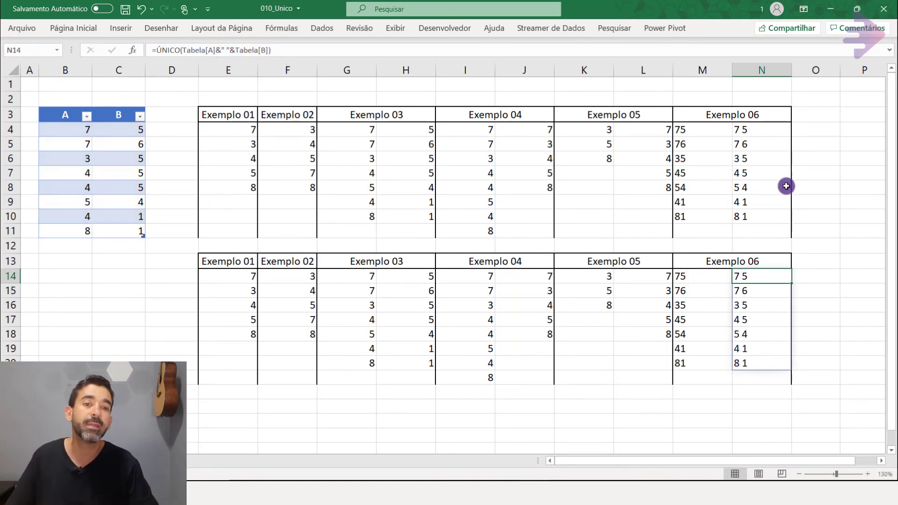
# Compare the separators used in the upper Exemplo 06 formulas in M4 and N4.
pyautogui.click(756, 135)
pyautogui.click(707, 131)
pyautogui.click(744, 130)
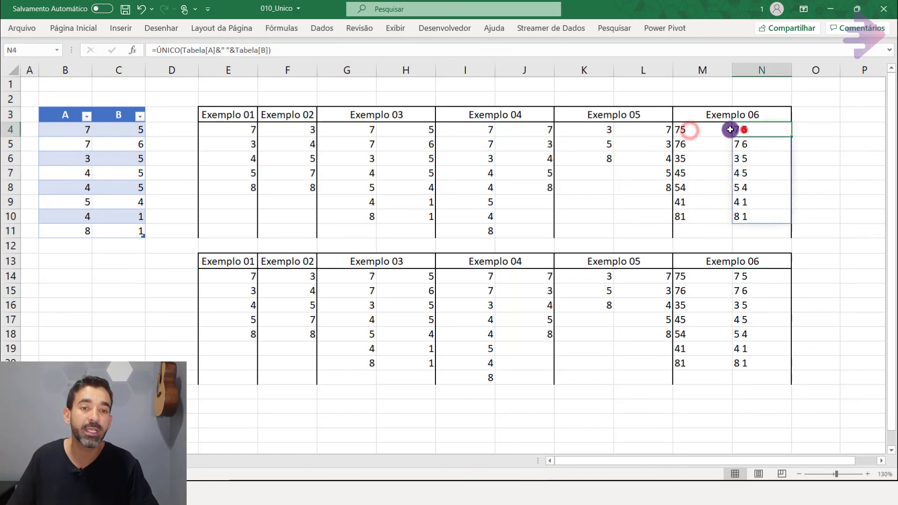
pyautogui.click(705, 130)
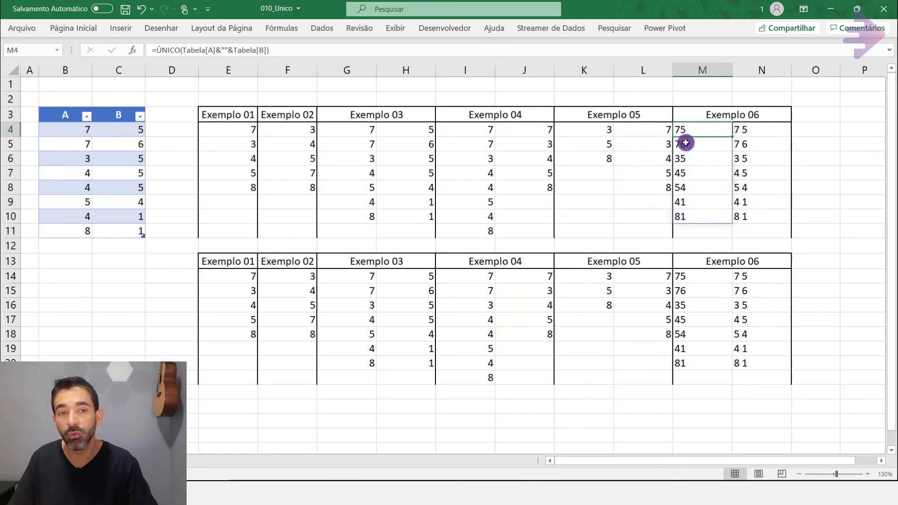